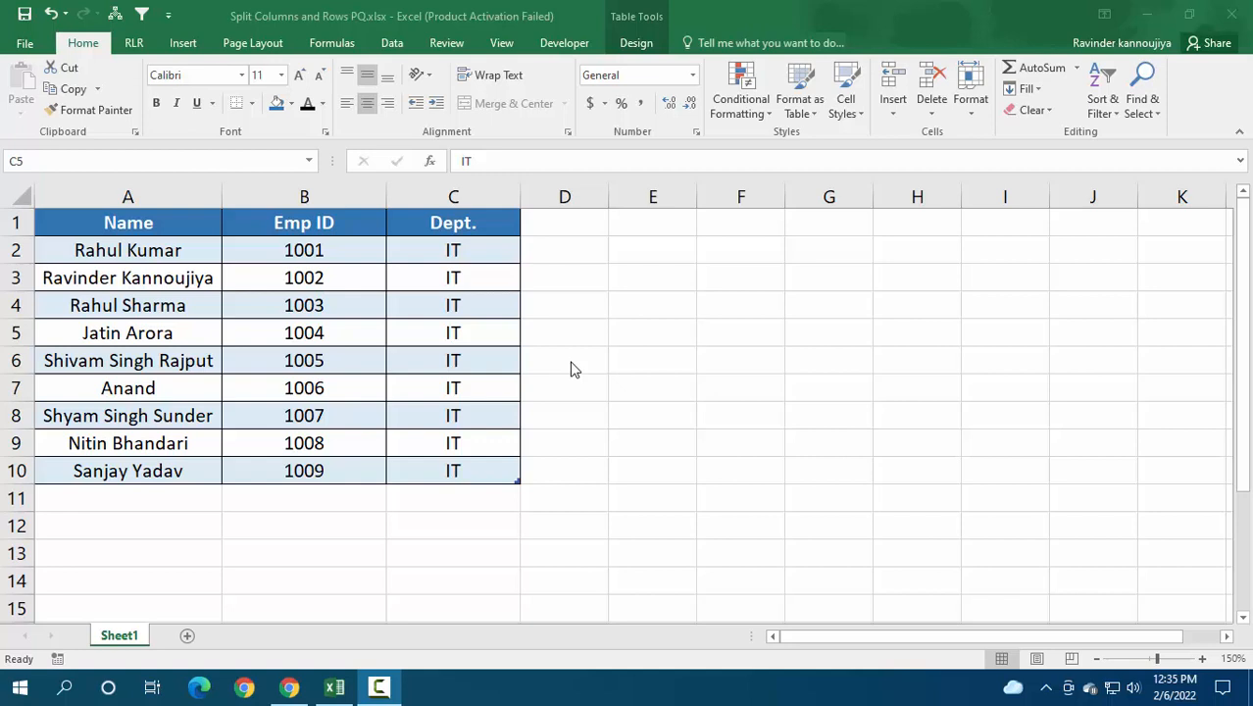
# - Load the employee table with Name, Emp ID and Dept. into the Power Query Editor
pyautogui.click(206, 353)
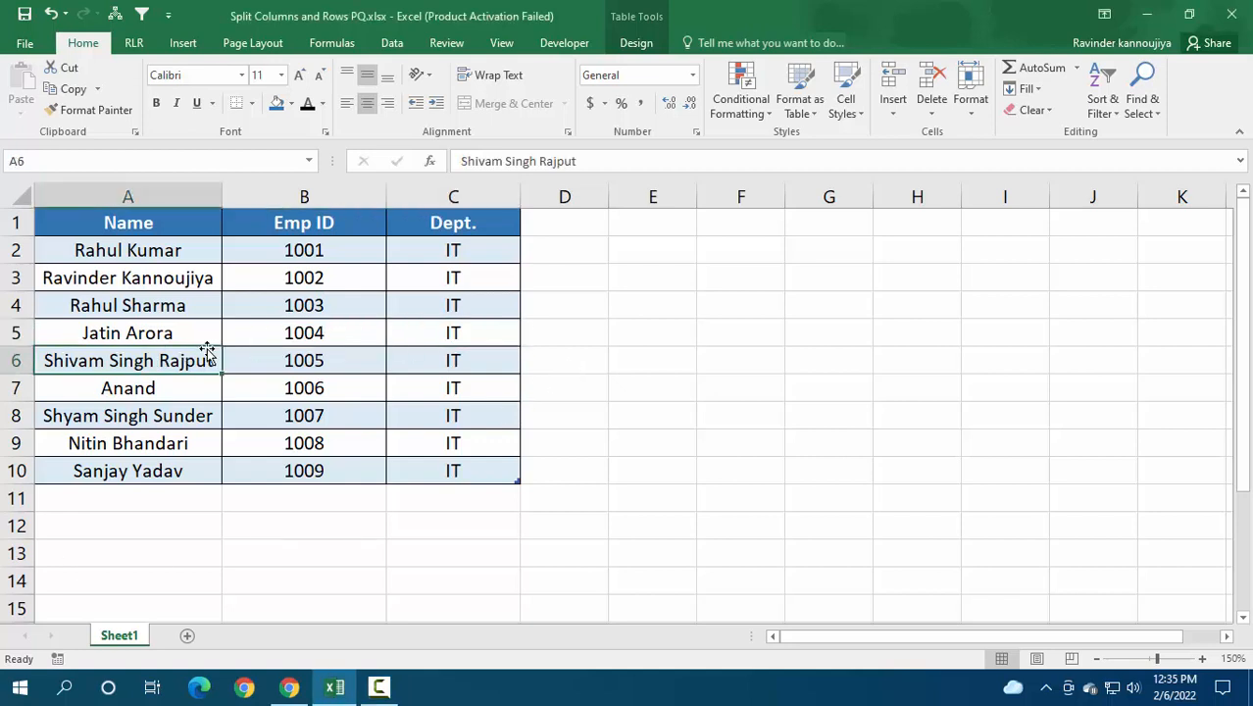
pyautogui.click(395, 47)
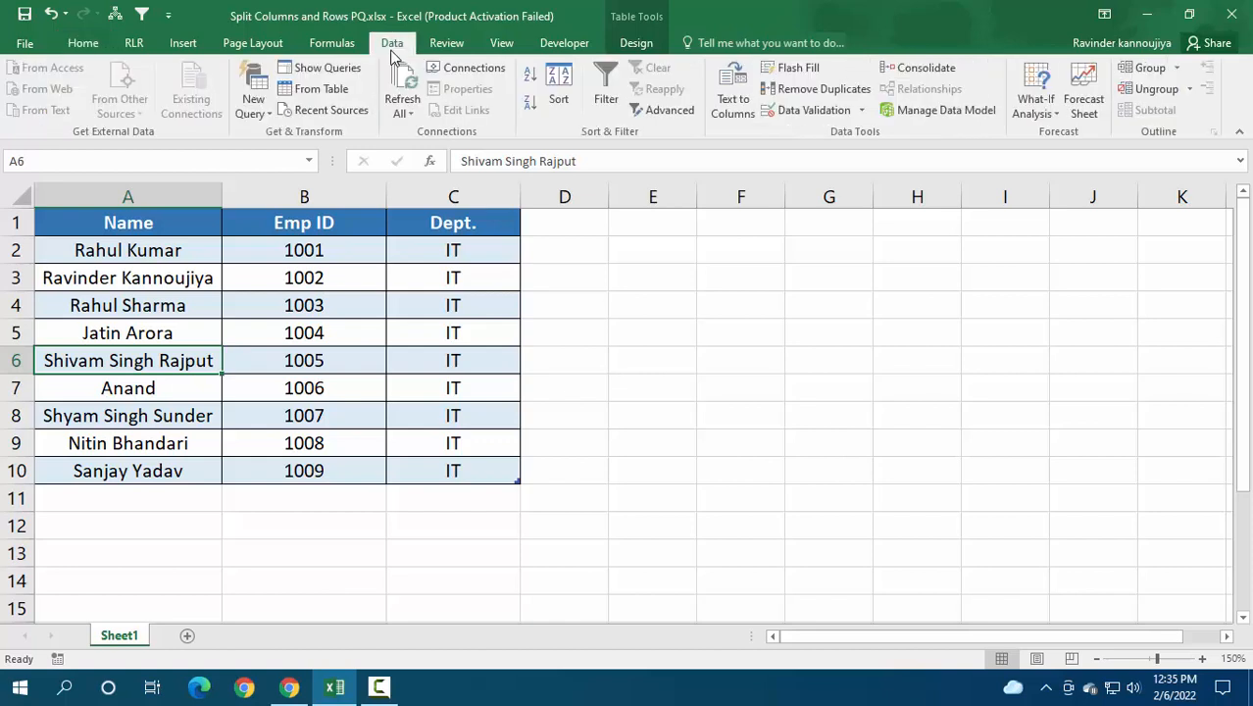
pyautogui.click(337, 99)
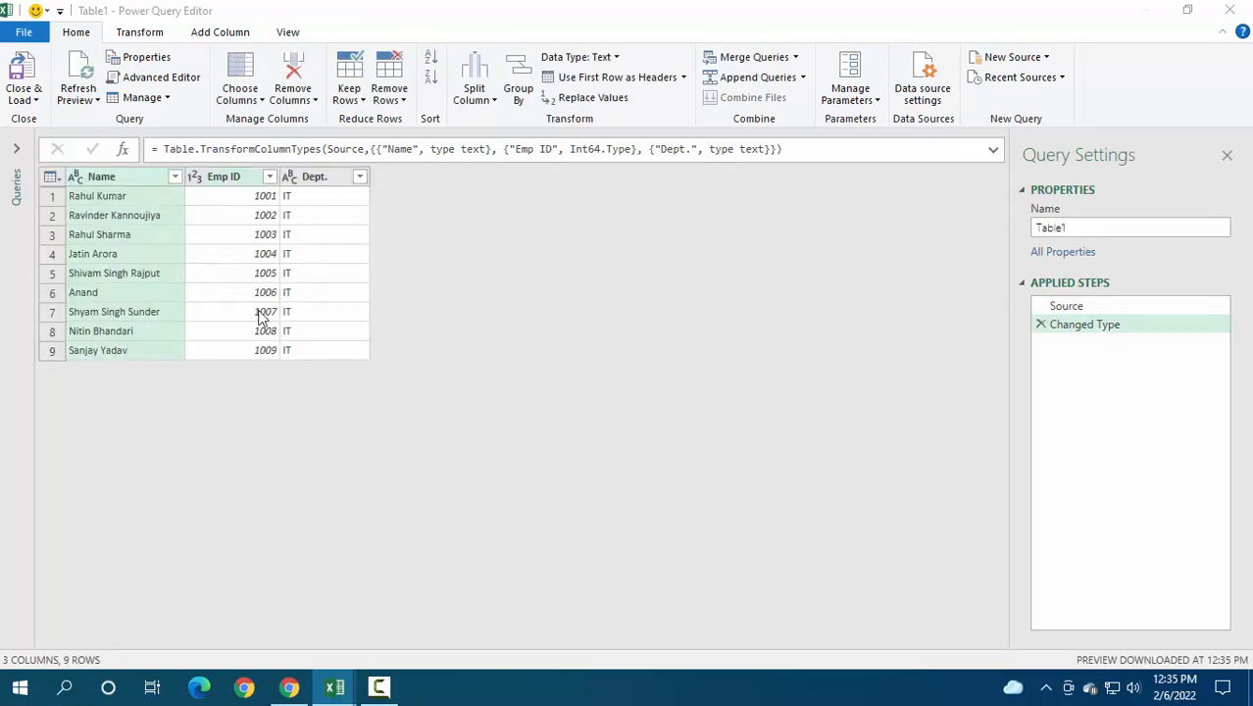
# - Open the Split Column by Delimiter settings for the Name column
pyautogui.click(125, 180)
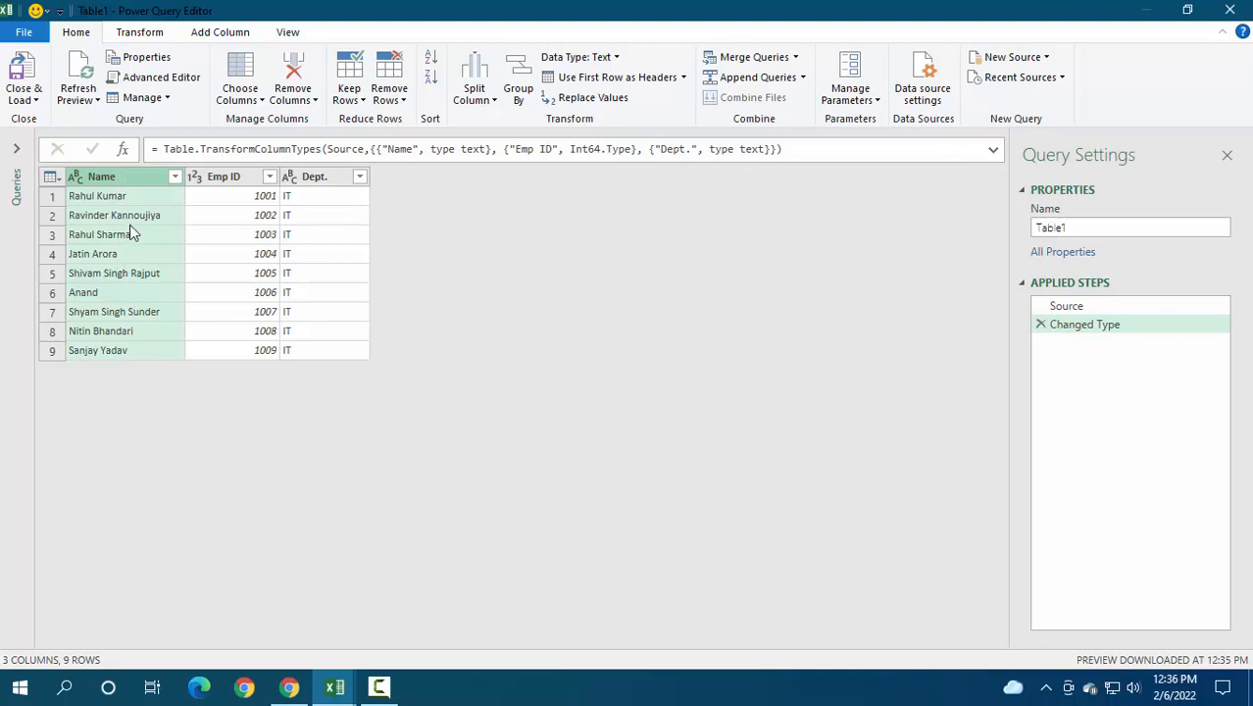
pyautogui.click(126, 36)
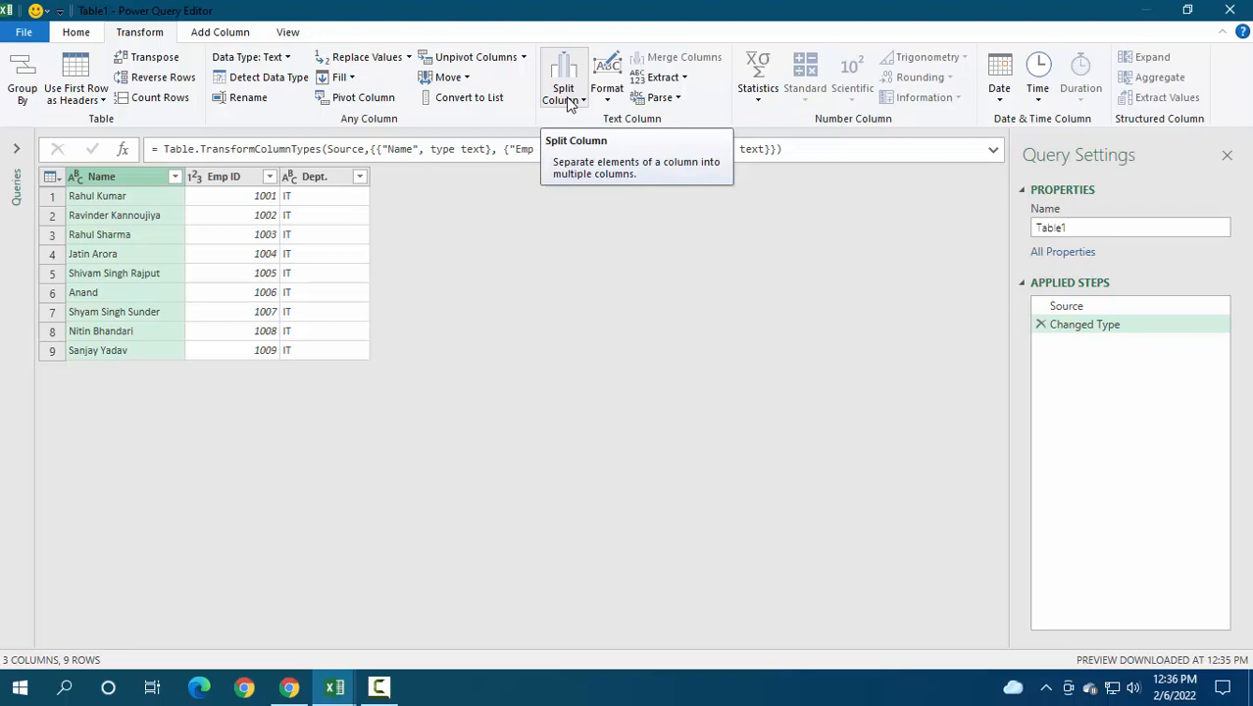
pyautogui.rightClick(124, 181)
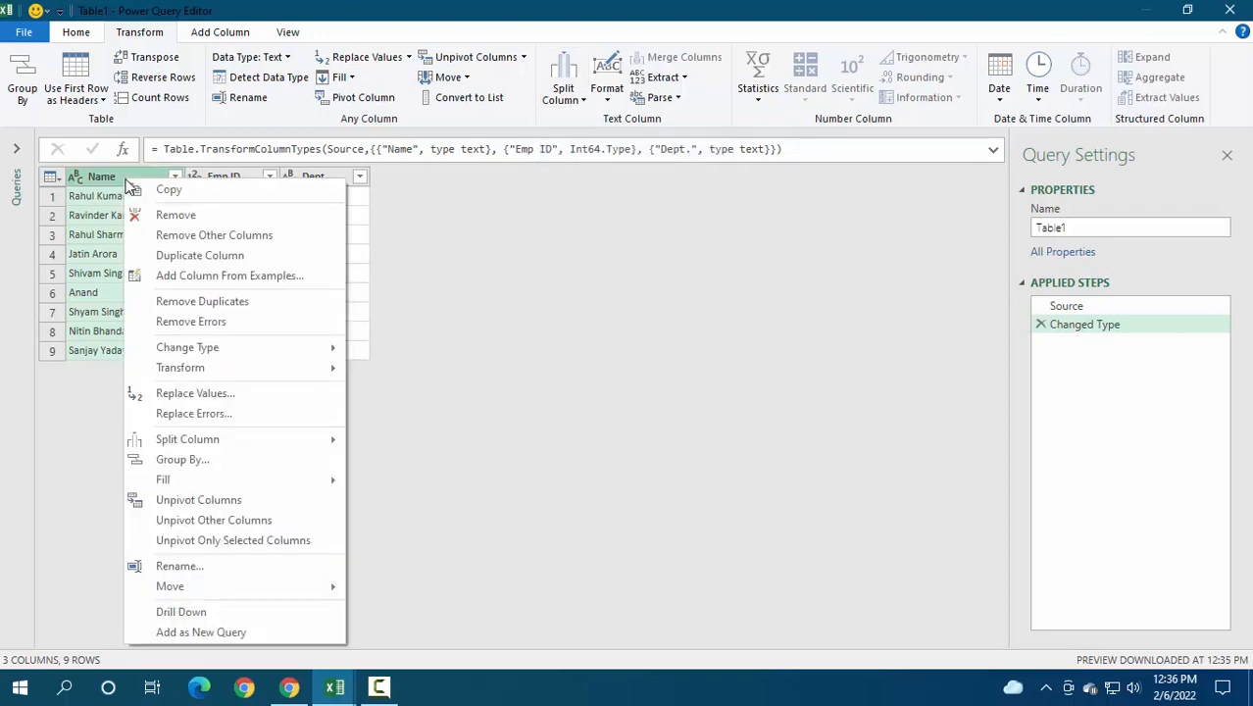
pyautogui.moveTo(186, 451)
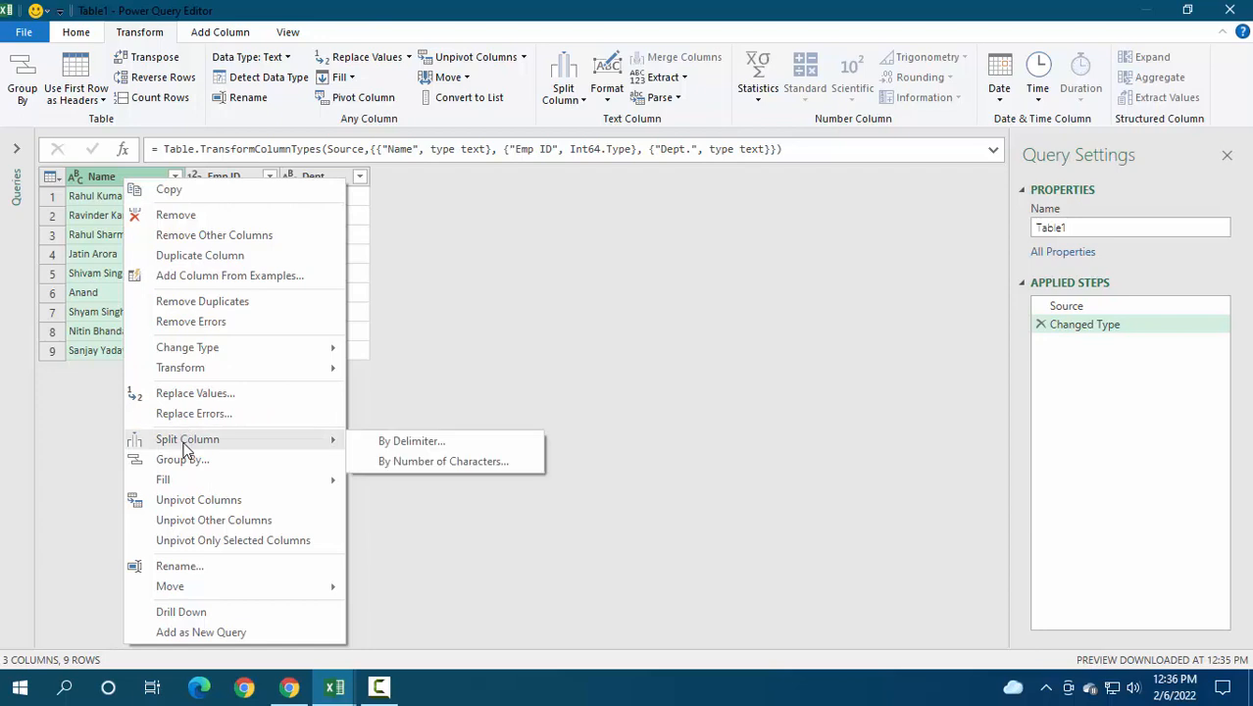
pyautogui.click(77, 178)
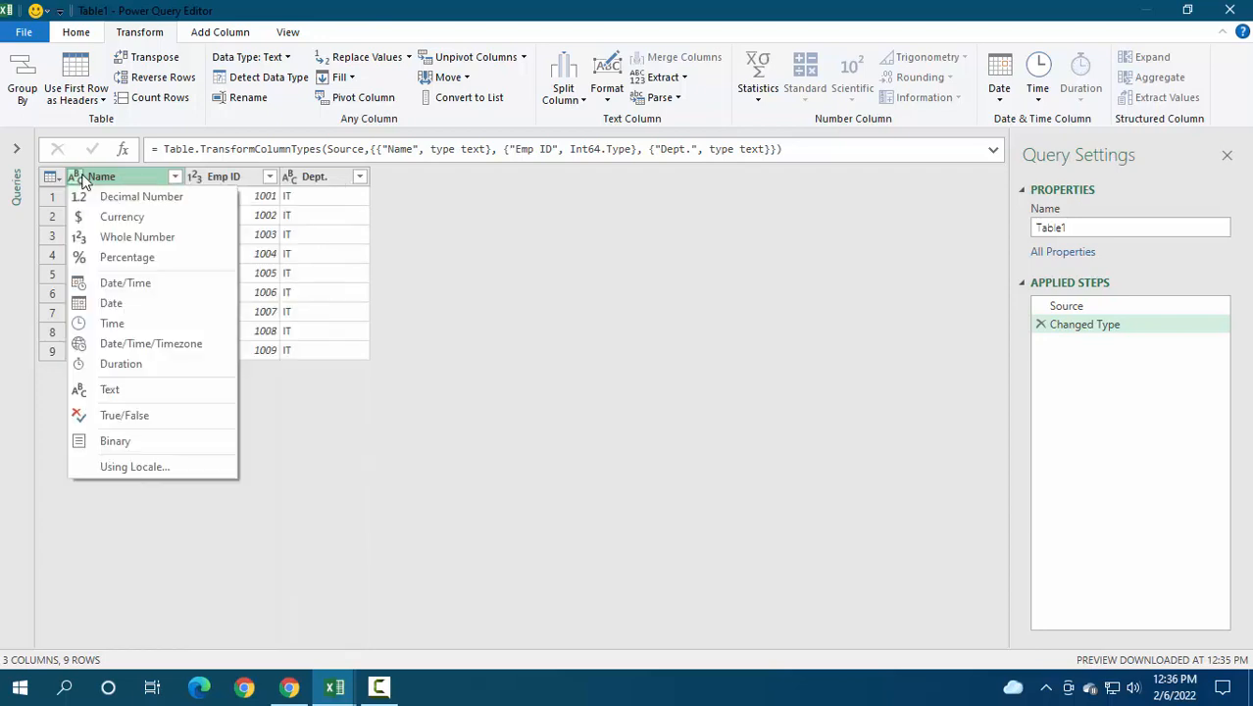
pyautogui.click(127, 180)
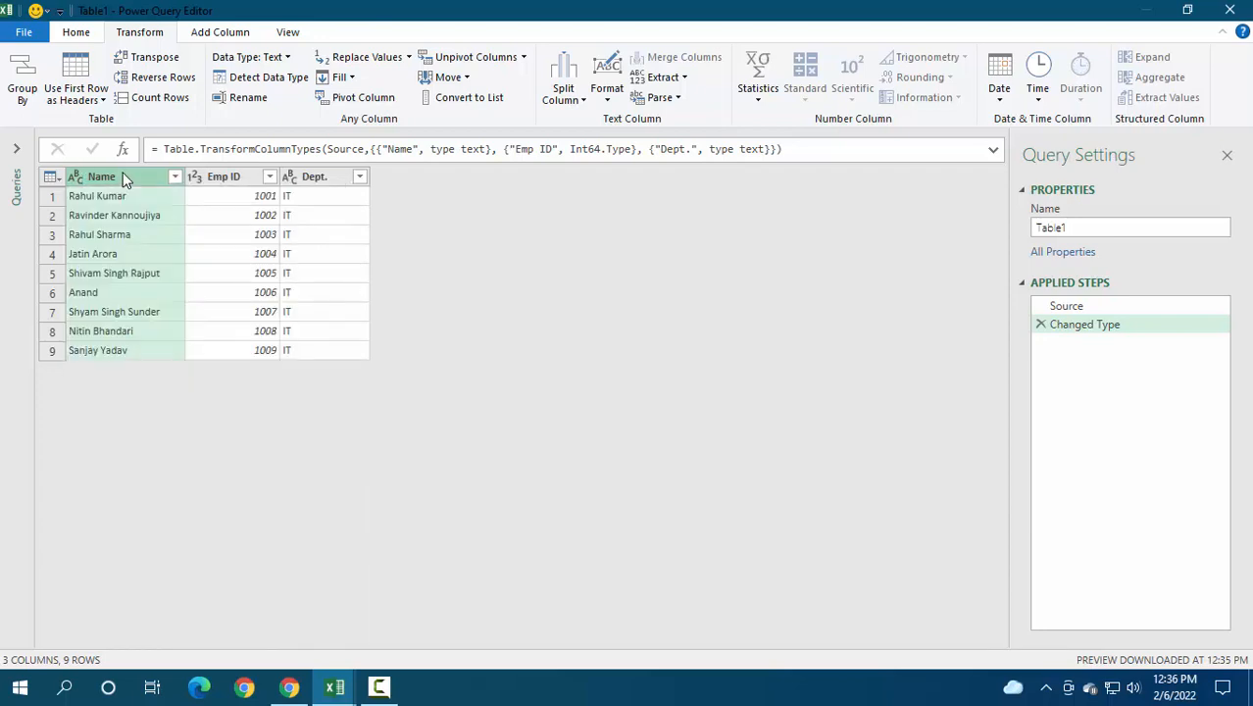
pyautogui.click(561, 95)
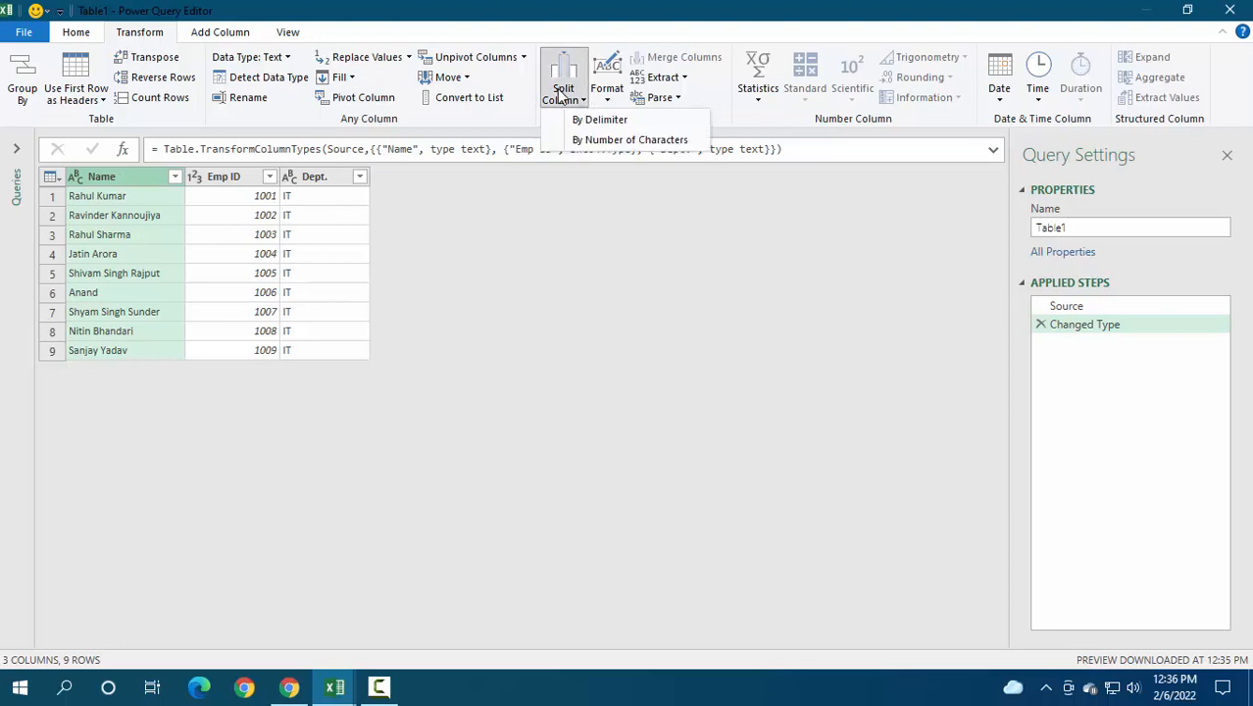
pyautogui.click(610, 122)
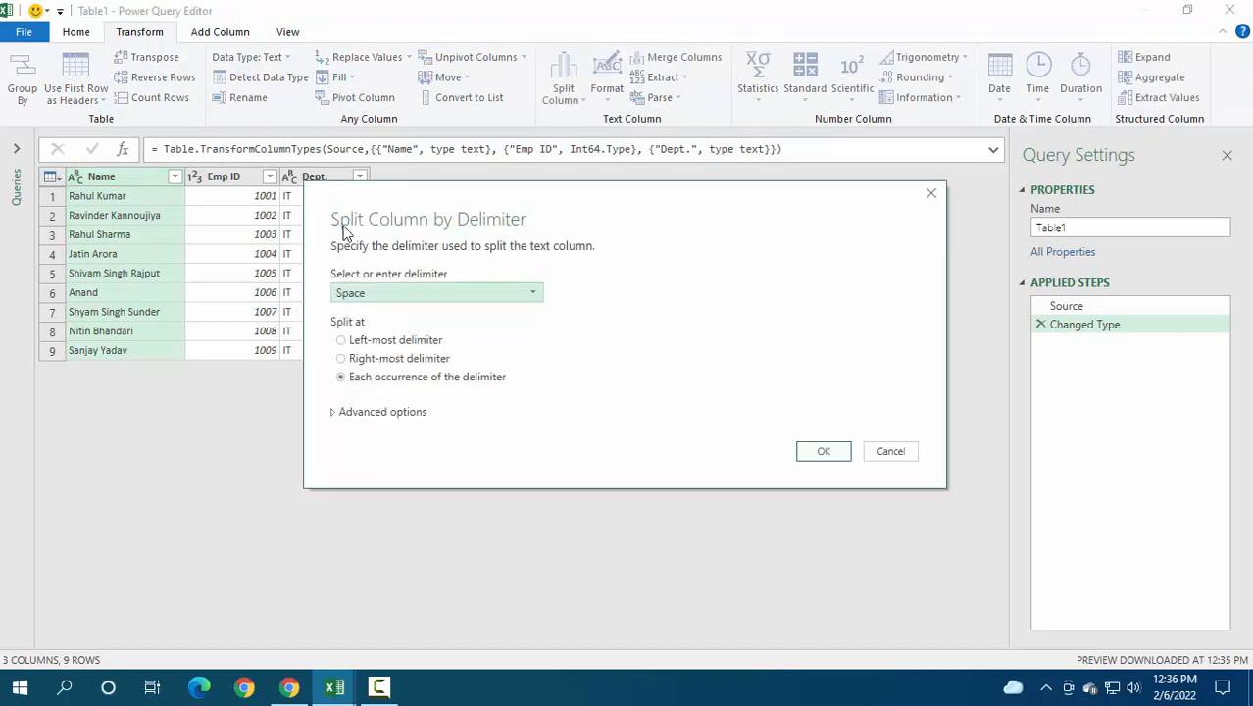
# - Split the Name column into columns at the left-most space delimiter
pyautogui.moveTo(373, 200); pyautogui.dragTo(302, 141)
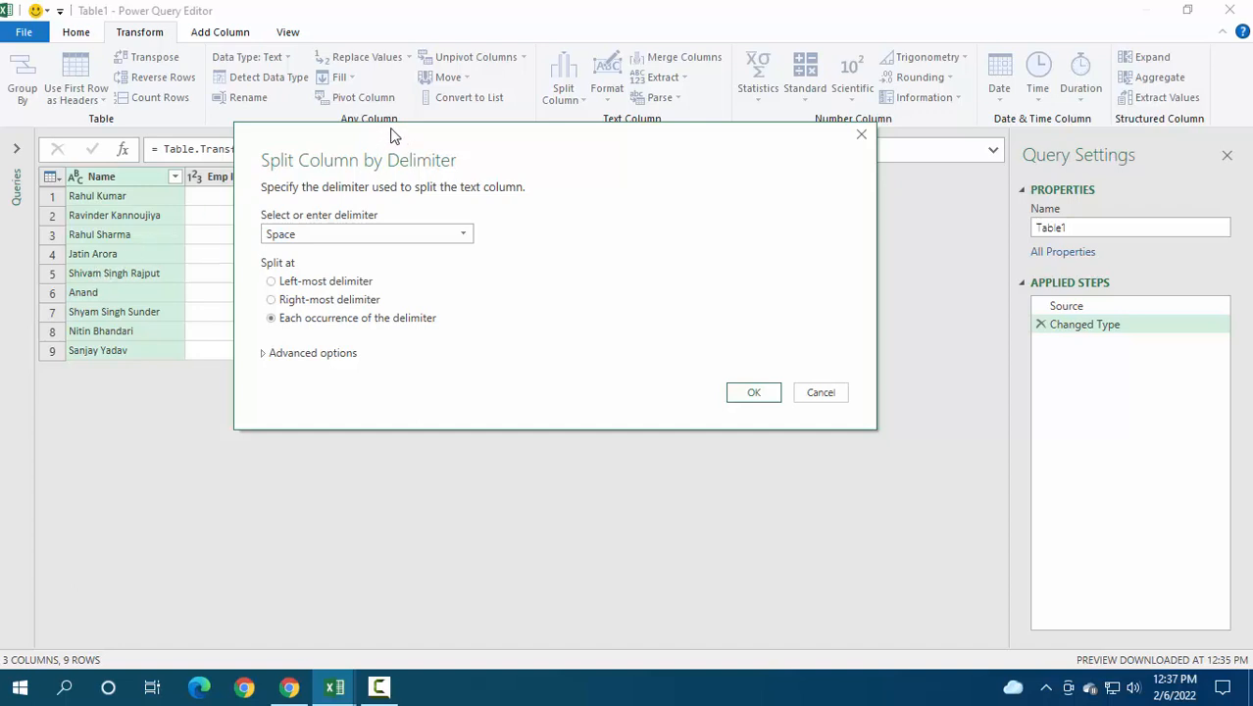
pyautogui.moveTo(392, 135); pyautogui.dragTo(401, 129)
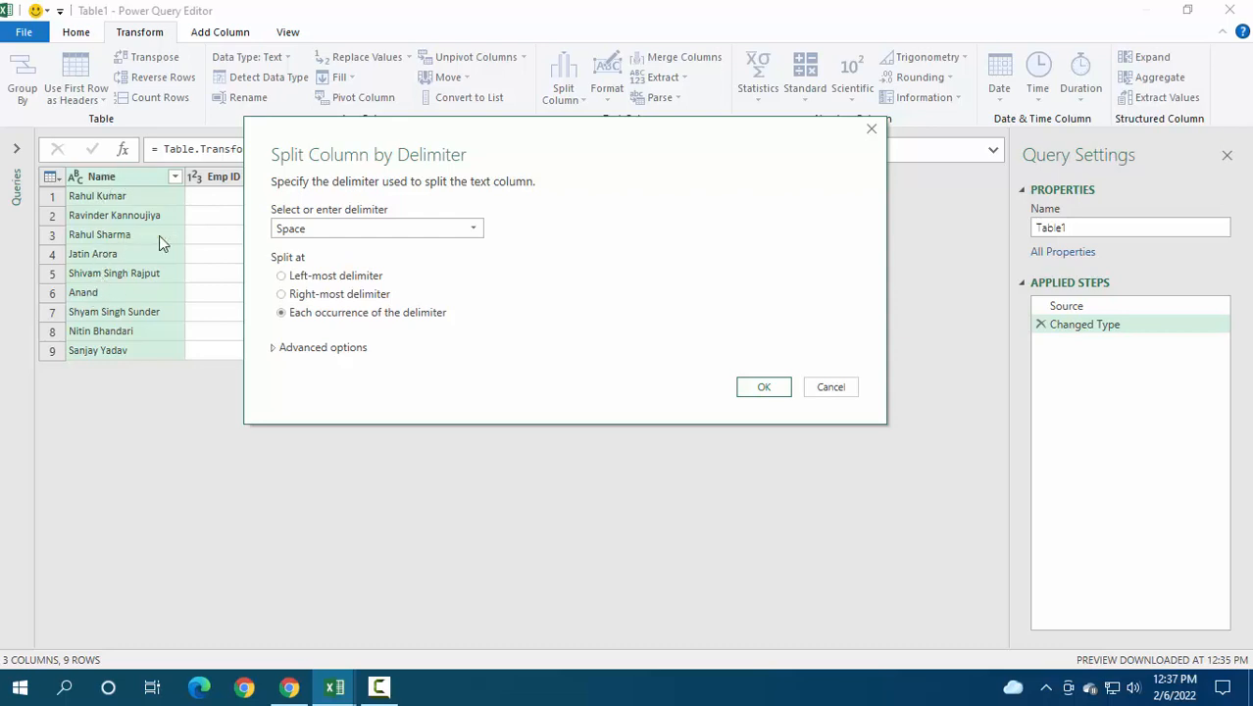
pyautogui.click(348, 236)
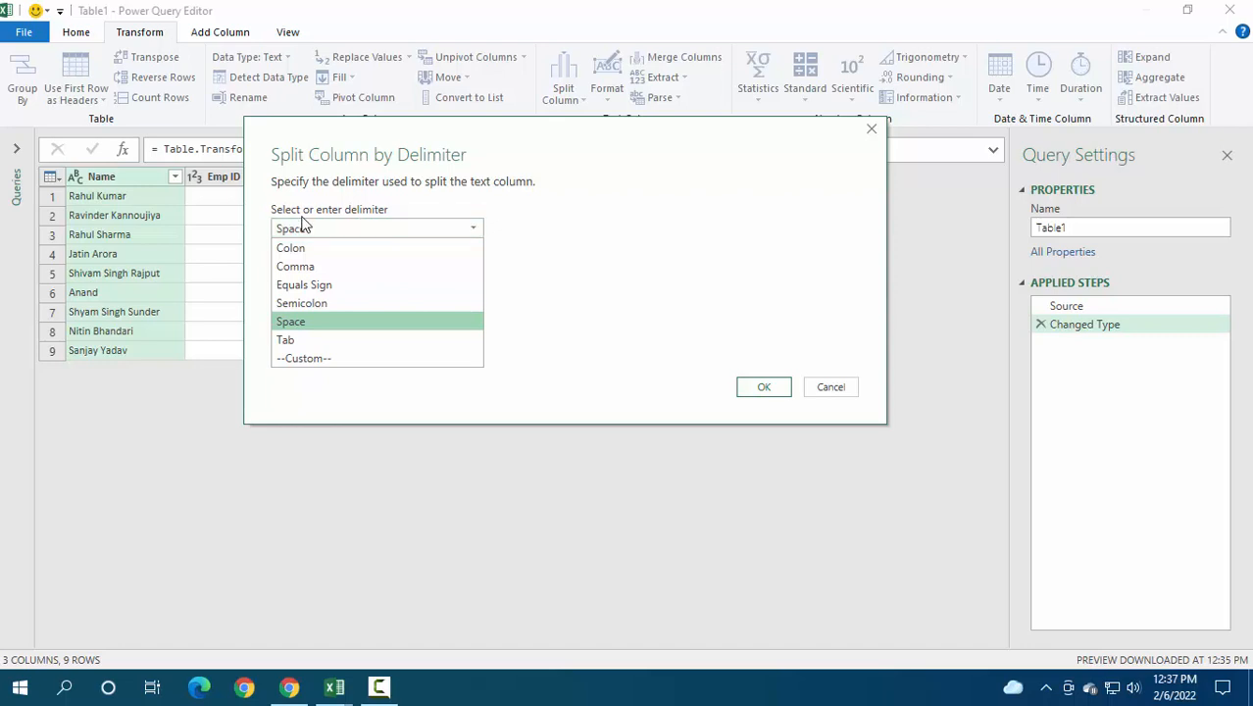
pyautogui.click(304, 228)
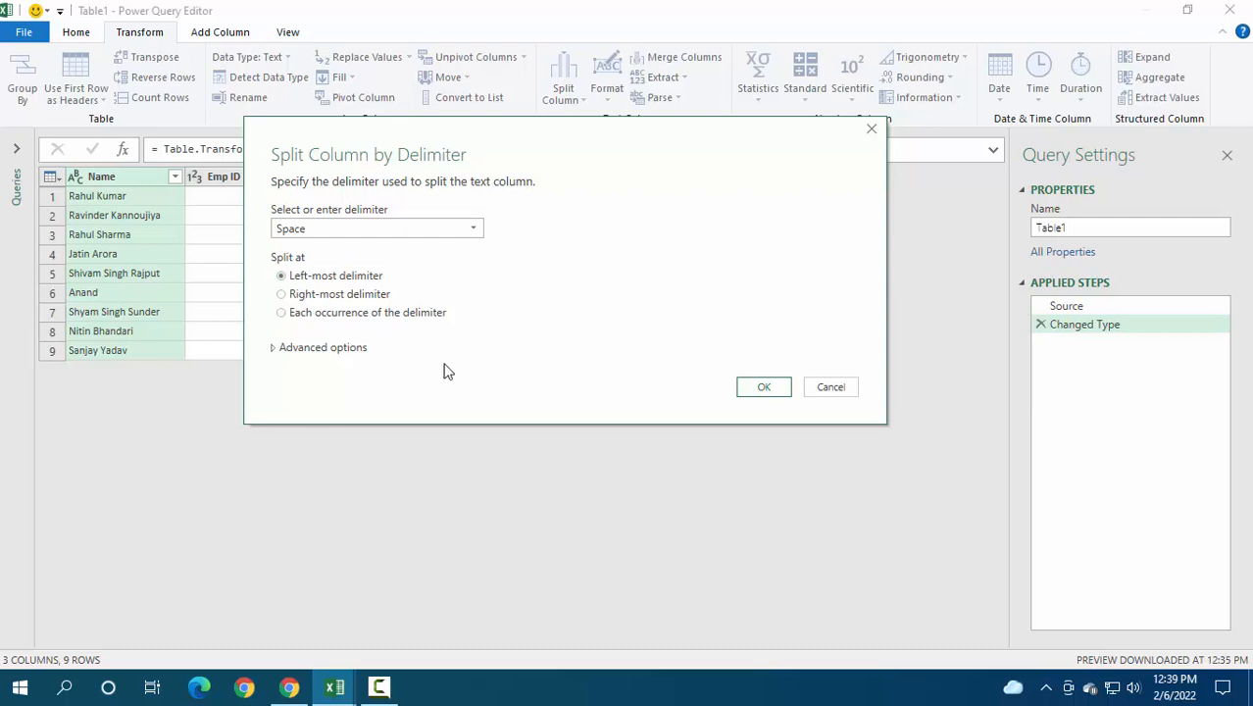
pyautogui.click(316, 349)
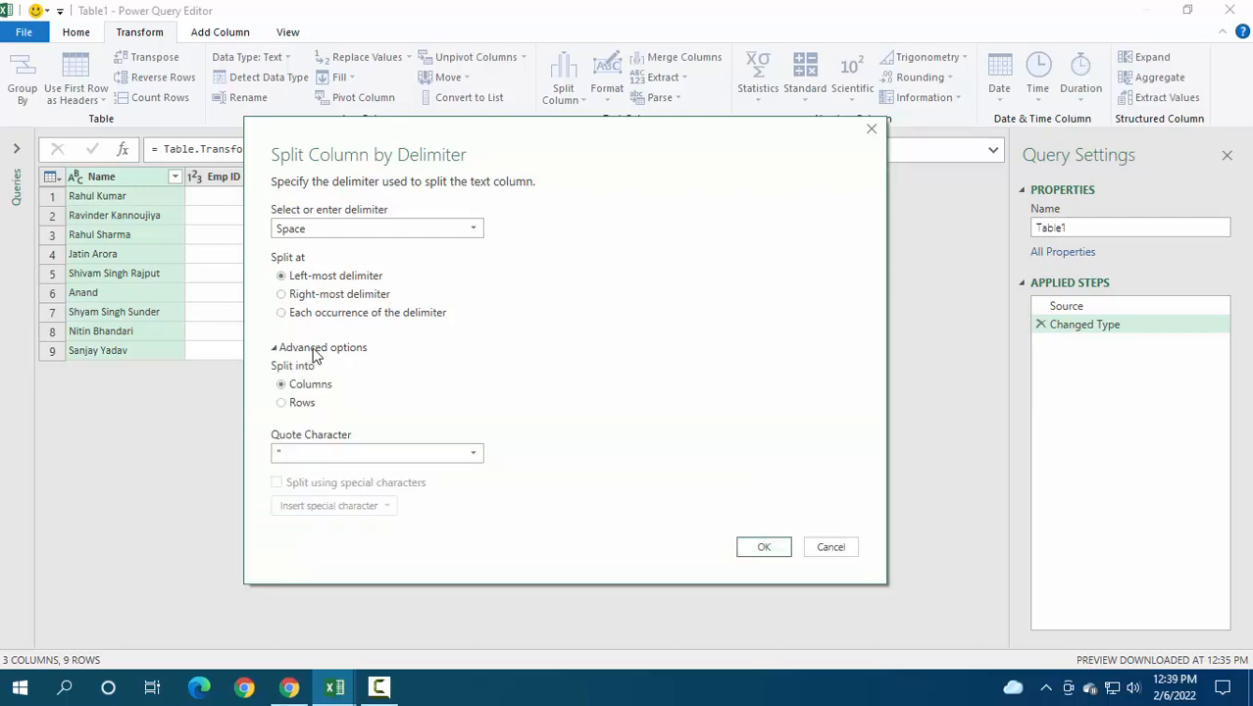
pyautogui.click(315, 350)
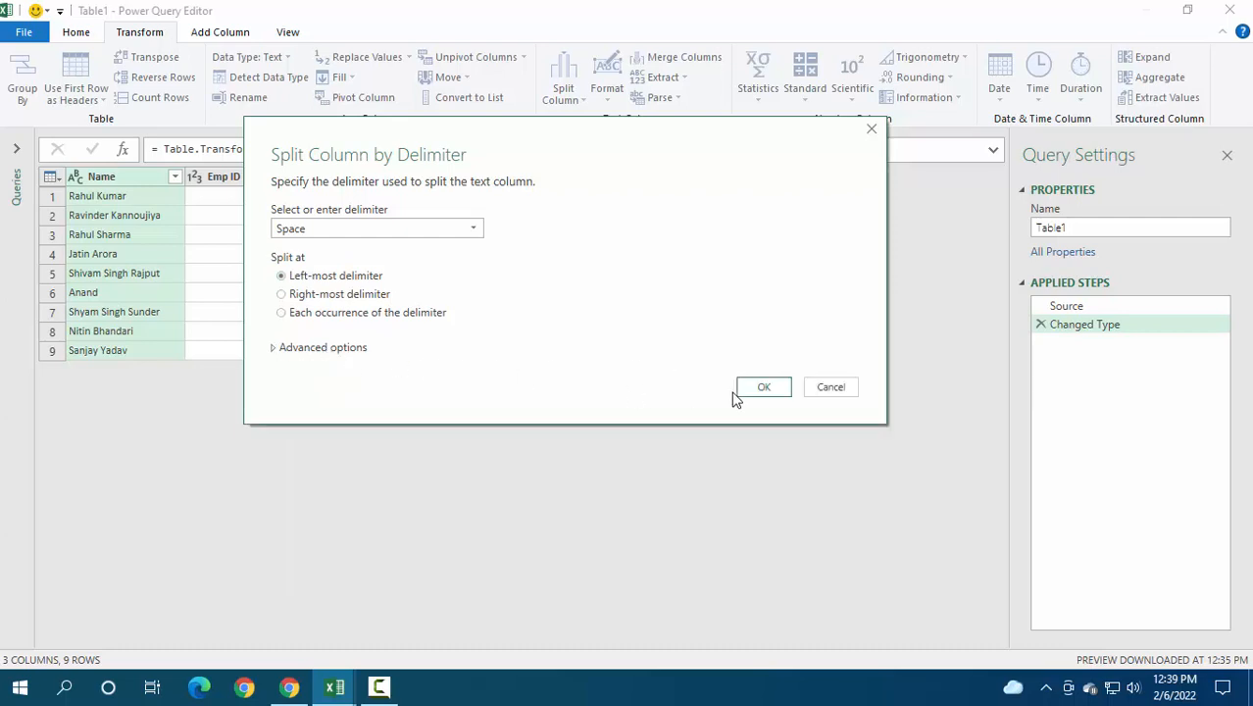
pyautogui.click(764, 388)
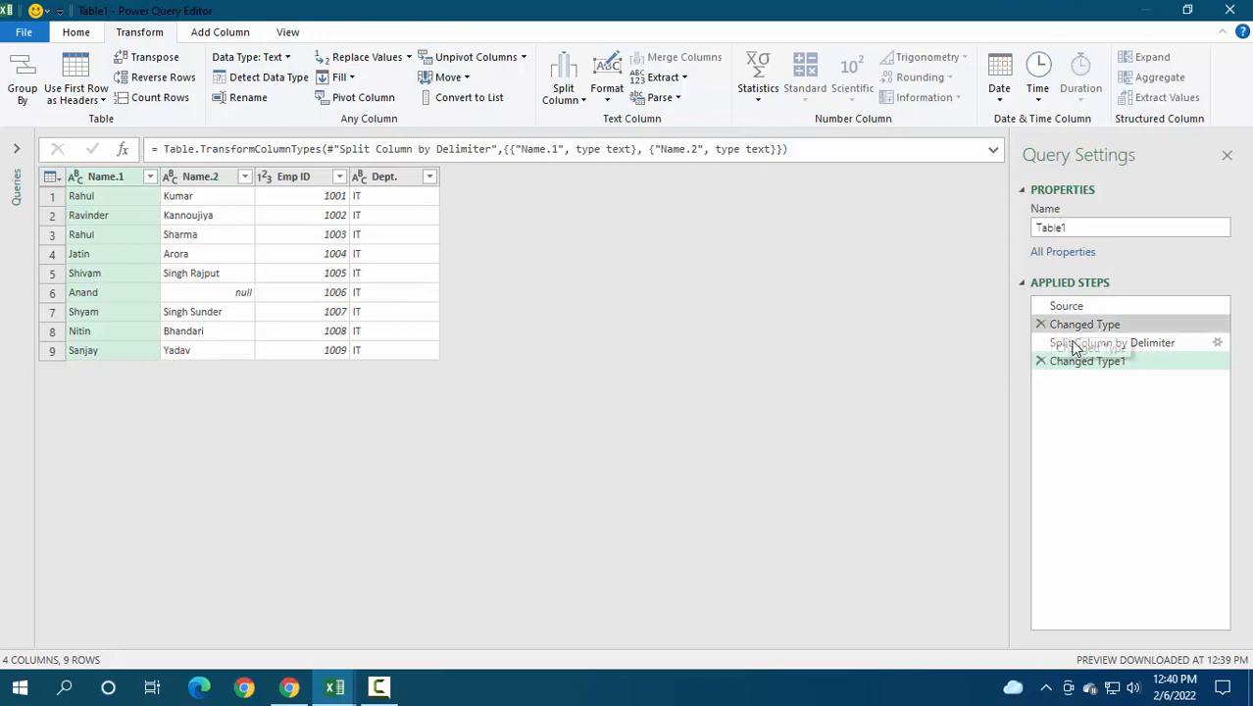
# - Remove the left-most split with its type change, and split the Name column at the right-most space delimiter instead
pyautogui.click(1041, 361)
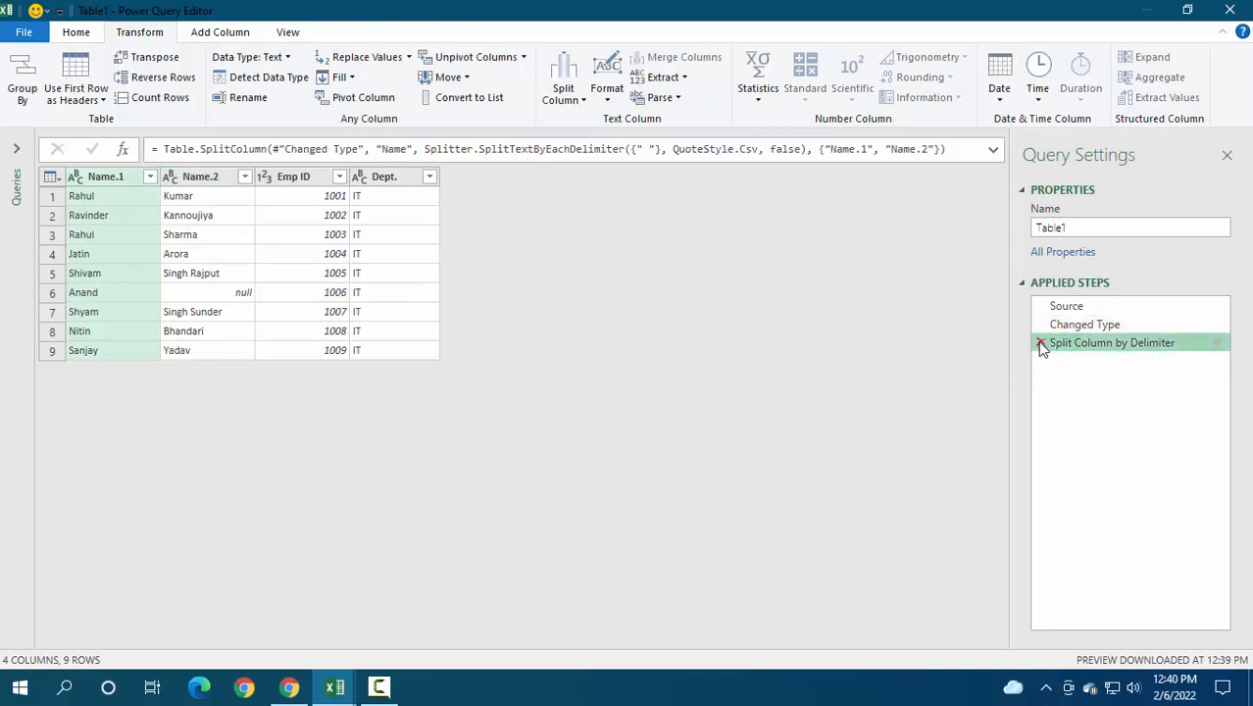
pyautogui.click(1041, 343)
pyautogui.click(137, 175)
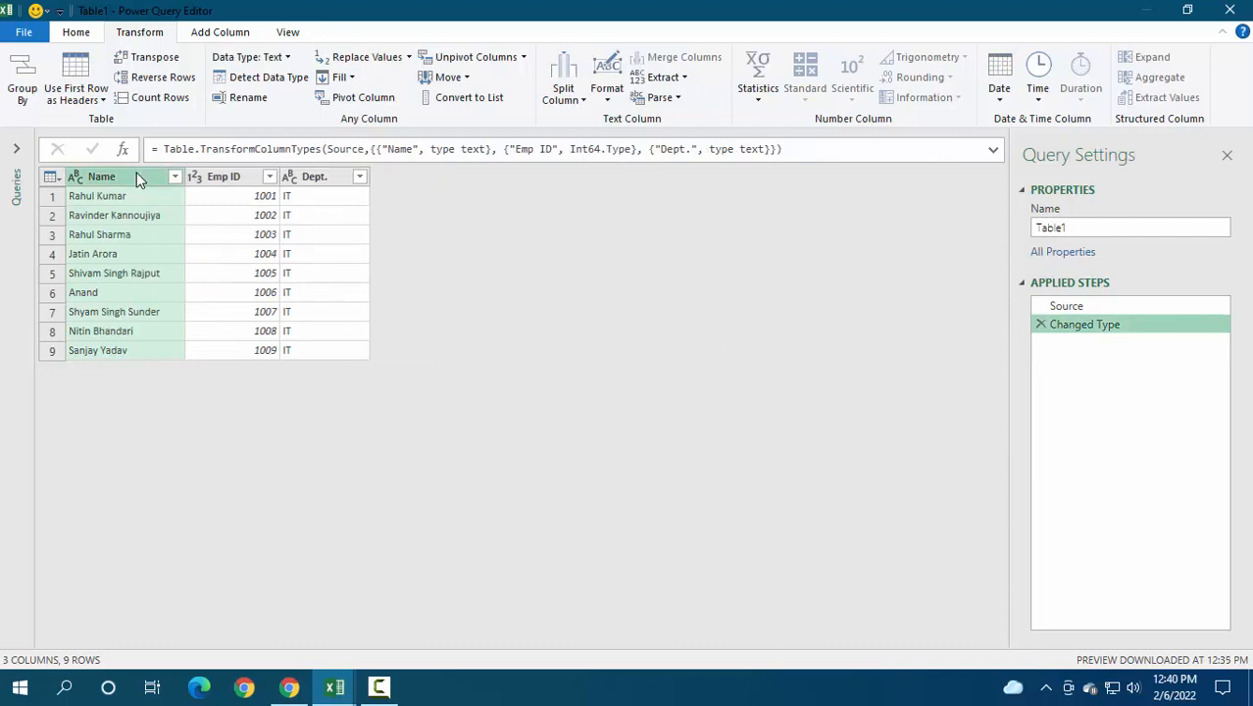
pyautogui.click(563, 90)
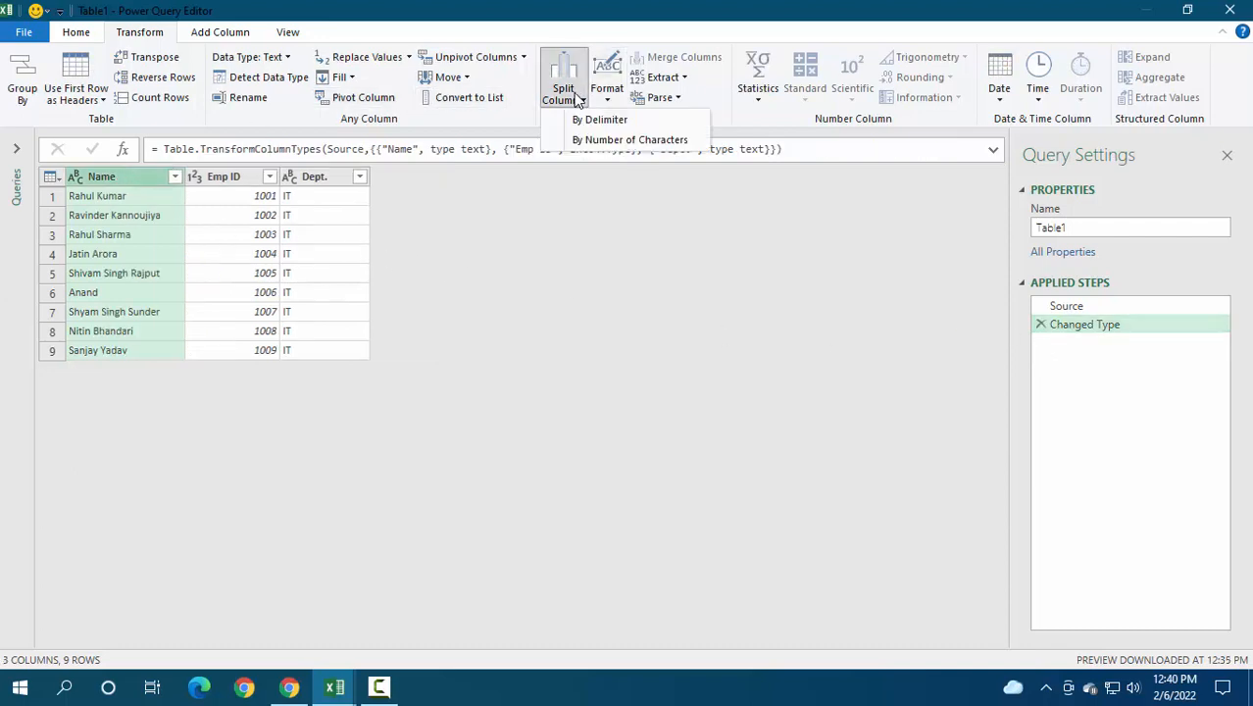
pyautogui.click(546, 141)
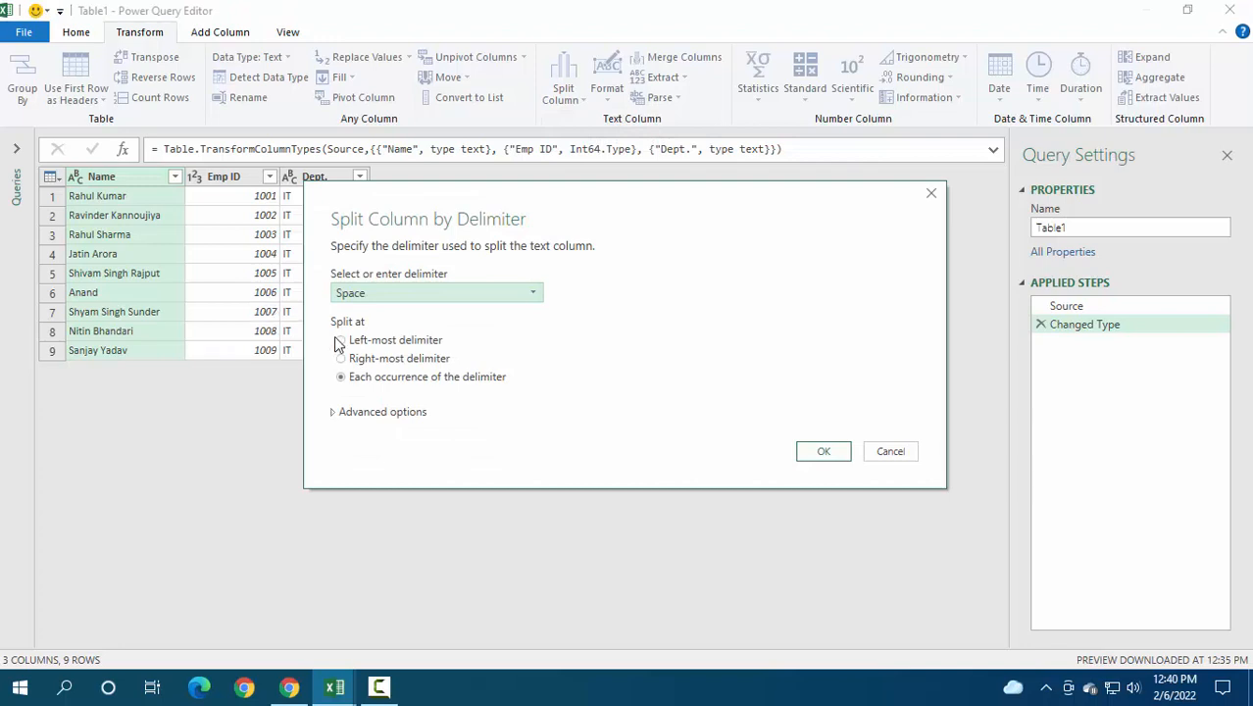
pyautogui.click(384, 360)
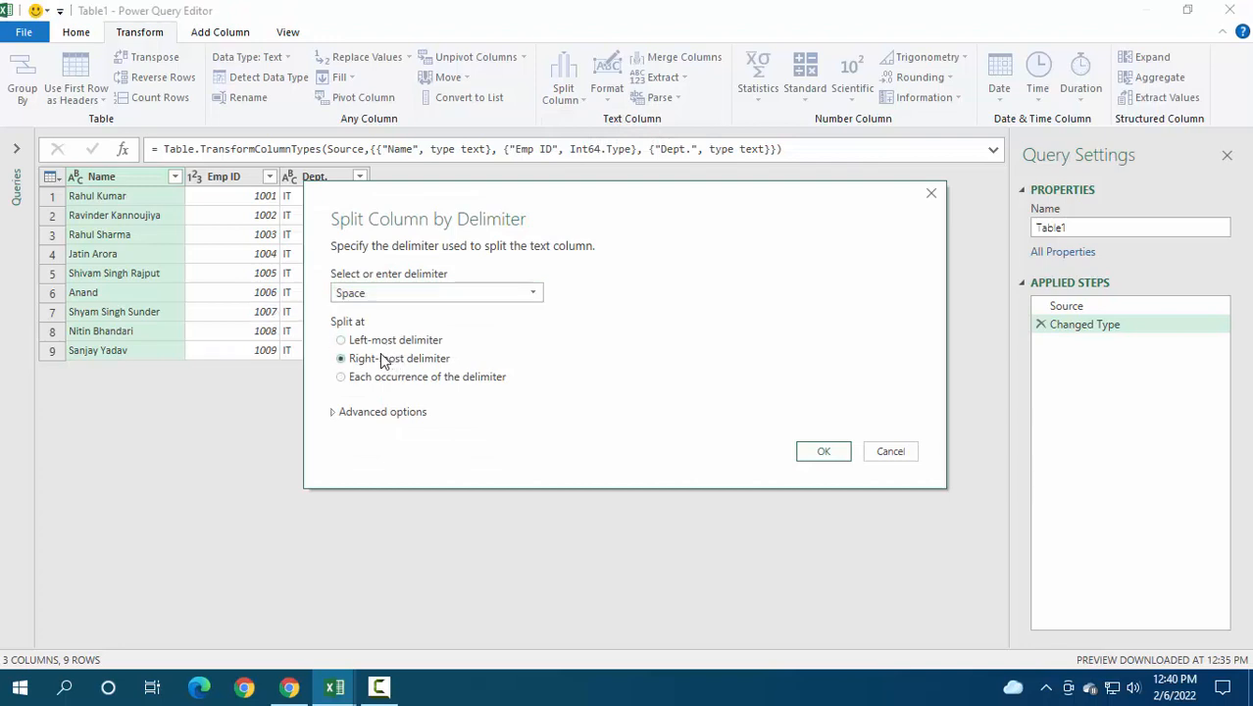
pyautogui.click(823, 453)
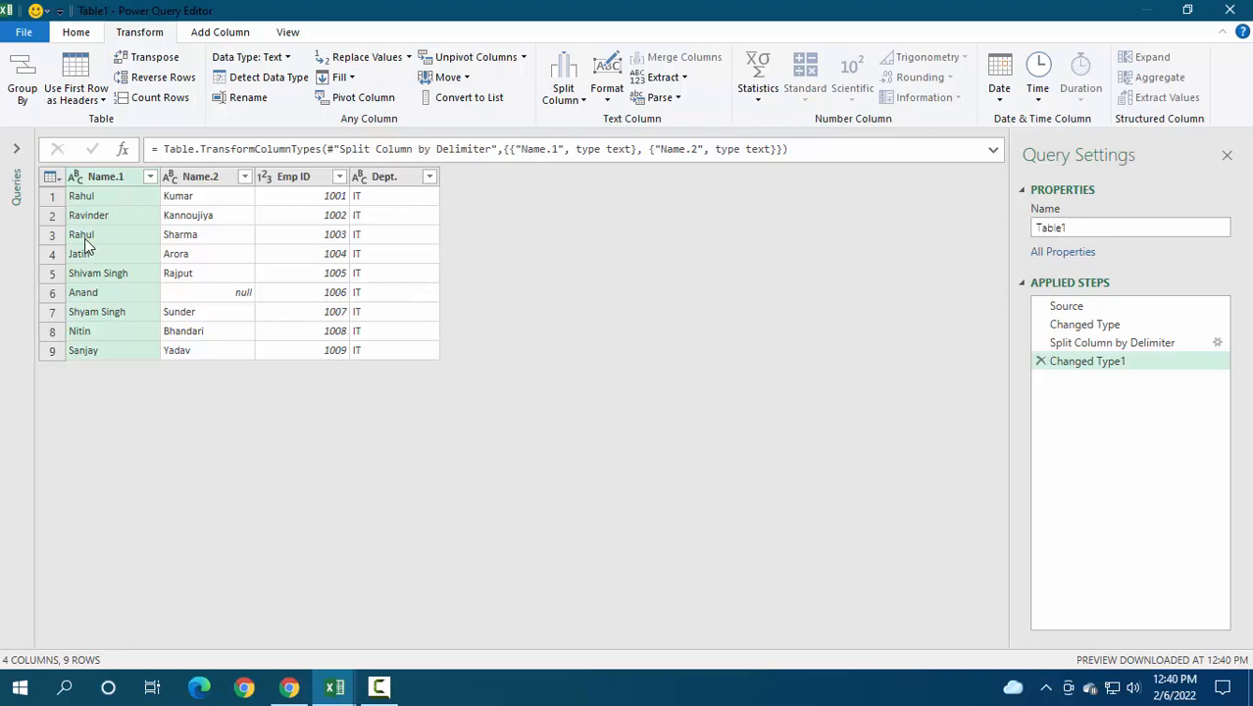
# - Remove the right-most split with its type change, and split the Name column at each occurrence of the space delimiter
pyautogui.click(1042, 361)
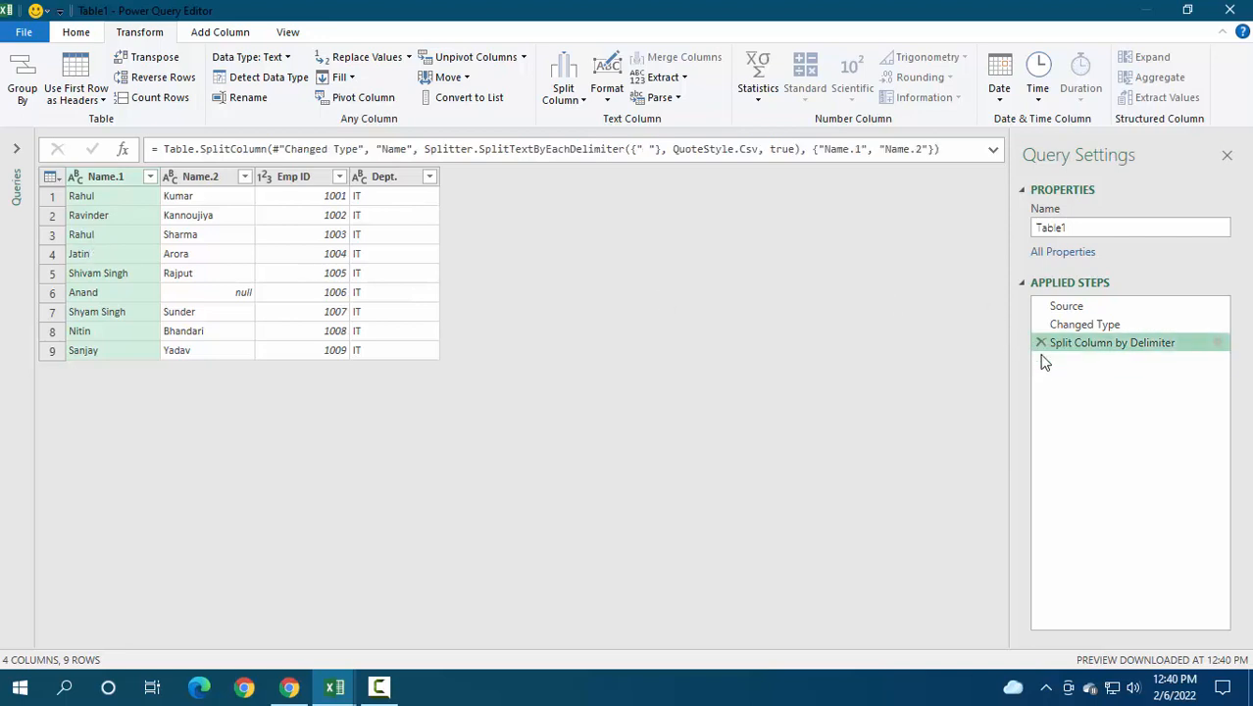
pyautogui.click(1042, 342)
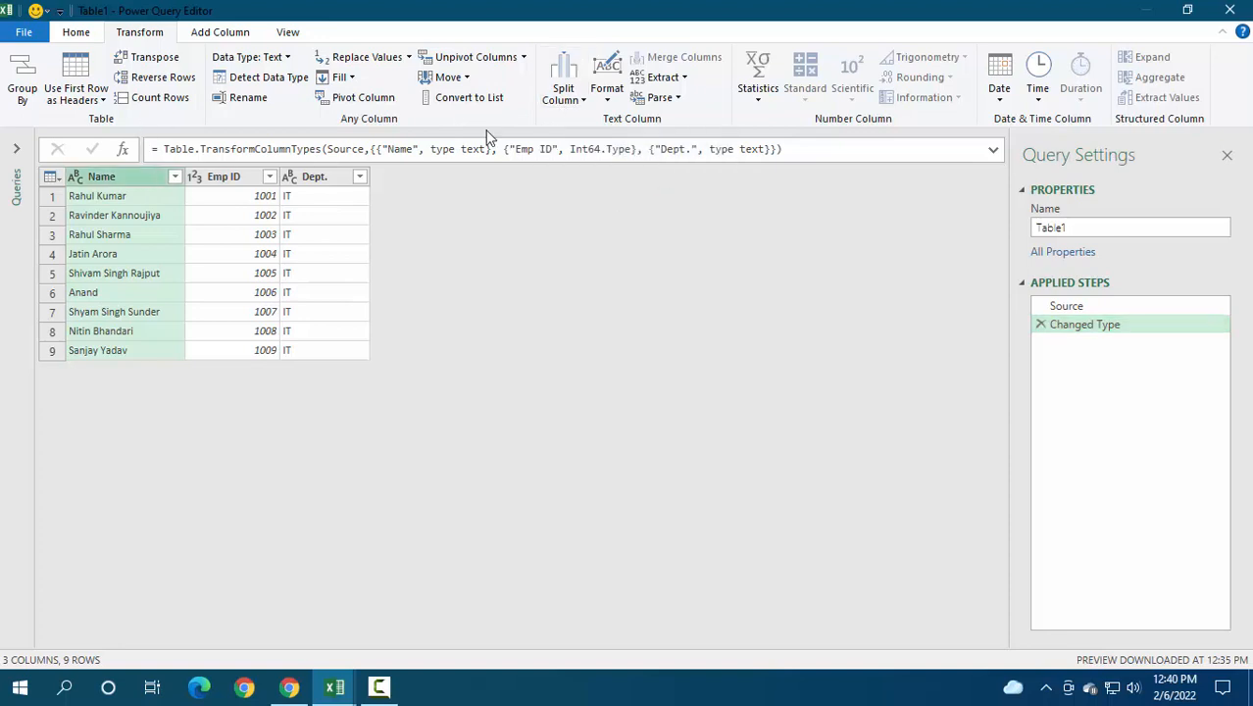
pyautogui.click(573, 99)
pyautogui.click(589, 120)
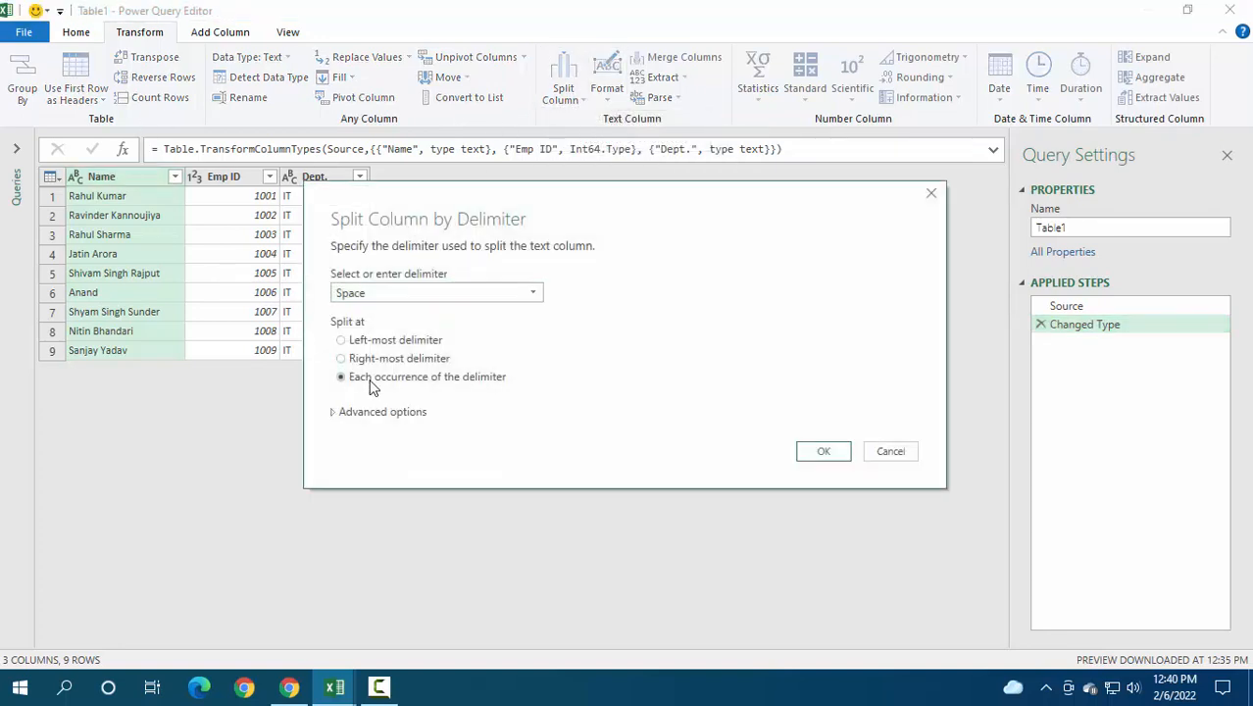
pyautogui.click(827, 452)
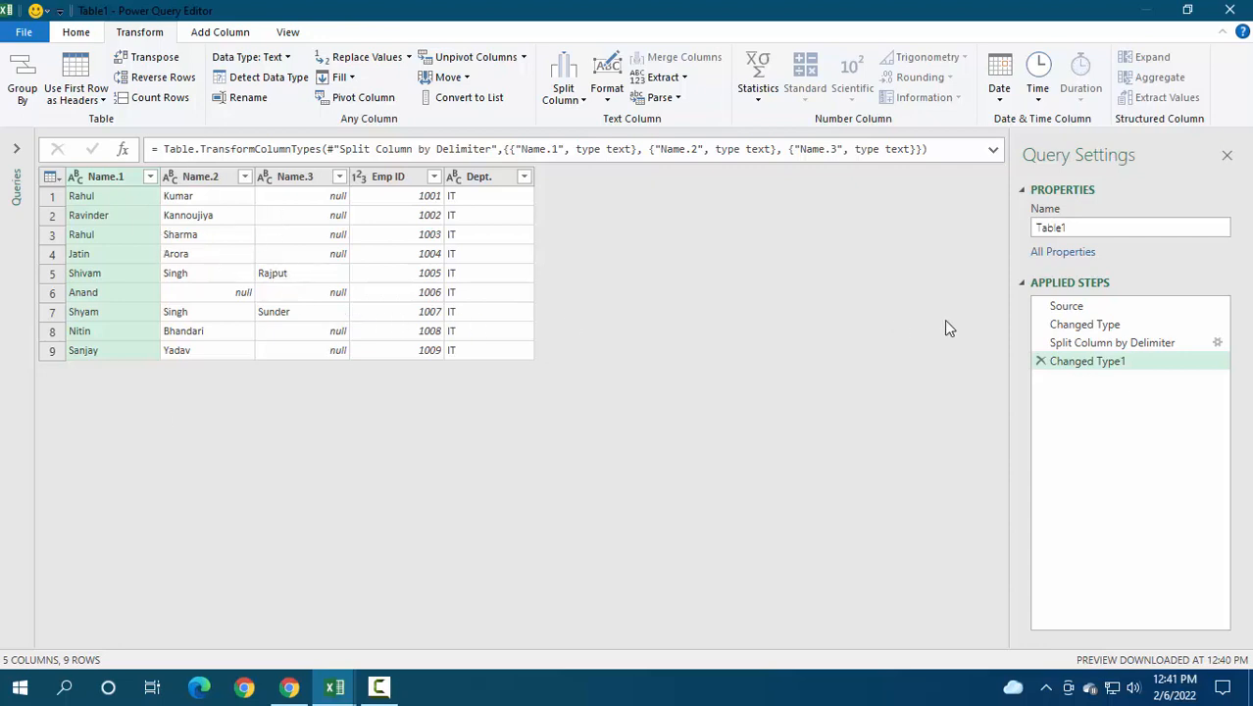
# - Remove the each-occurrence split of the Name column and its type change from the query's applied steps
pyautogui.click(1040, 361)
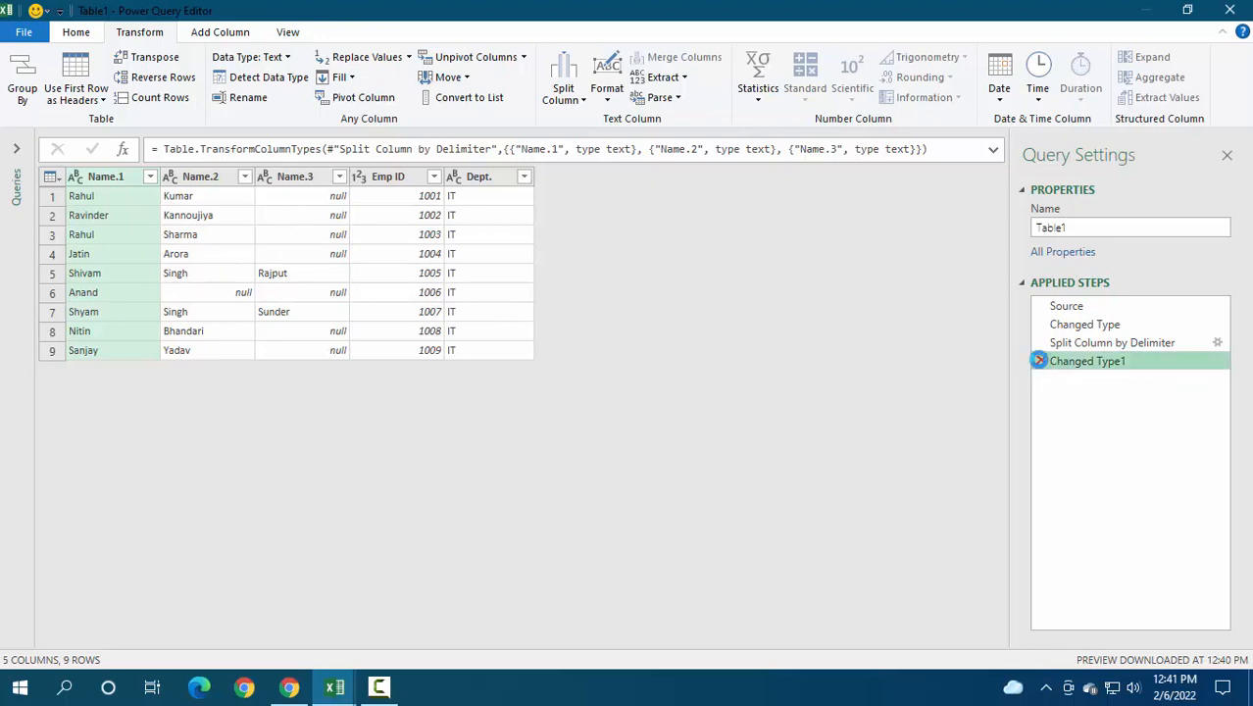
pyautogui.click(1039, 343)
pyautogui.click(120, 180)
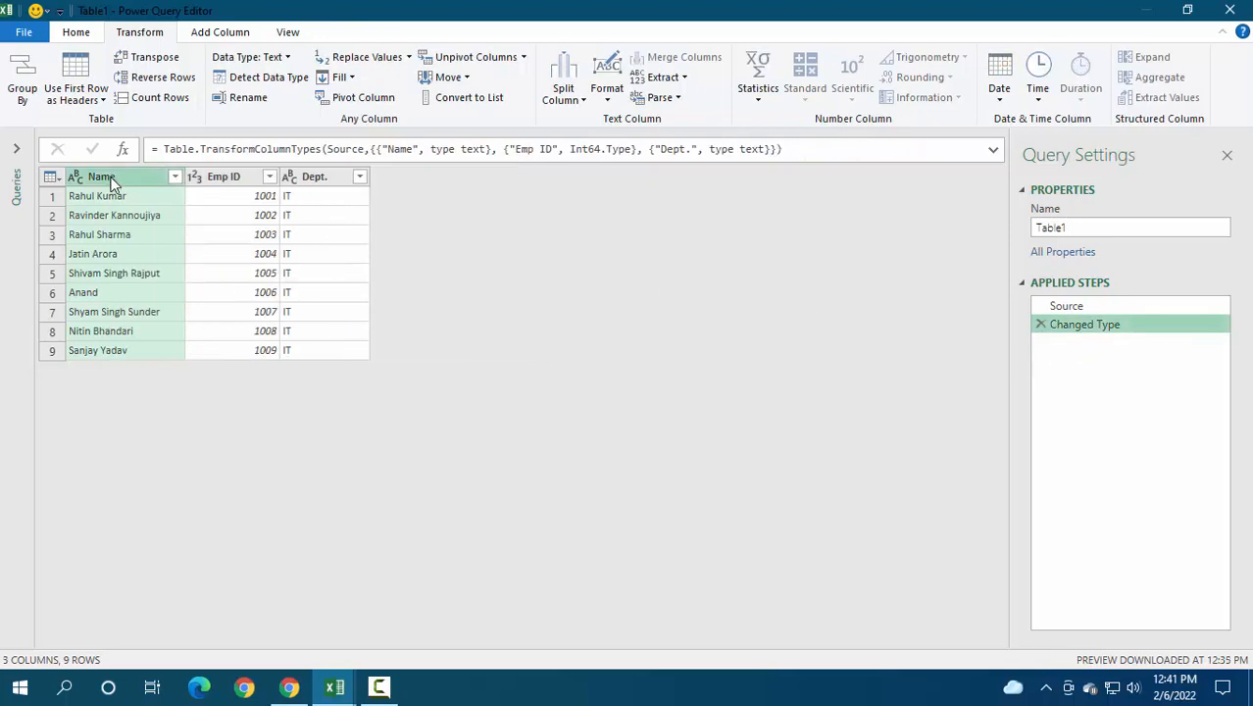
pyautogui.click(562, 96)
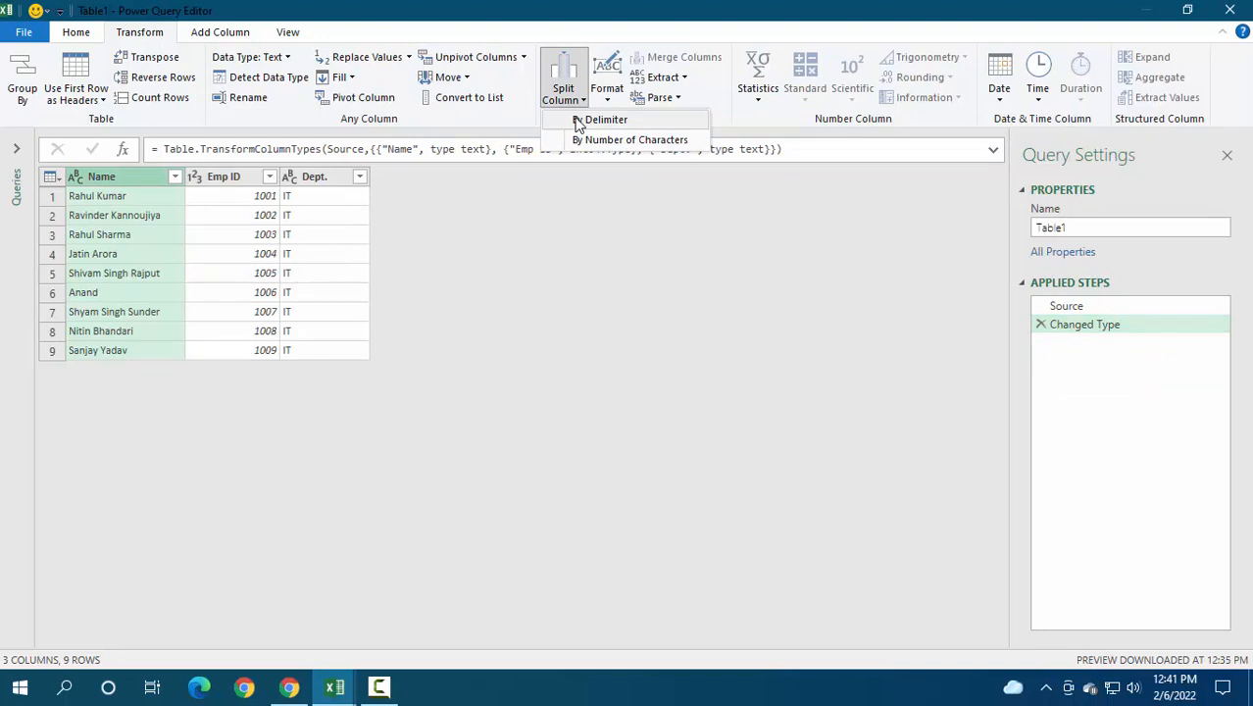
pyautogui.click(601, 120)
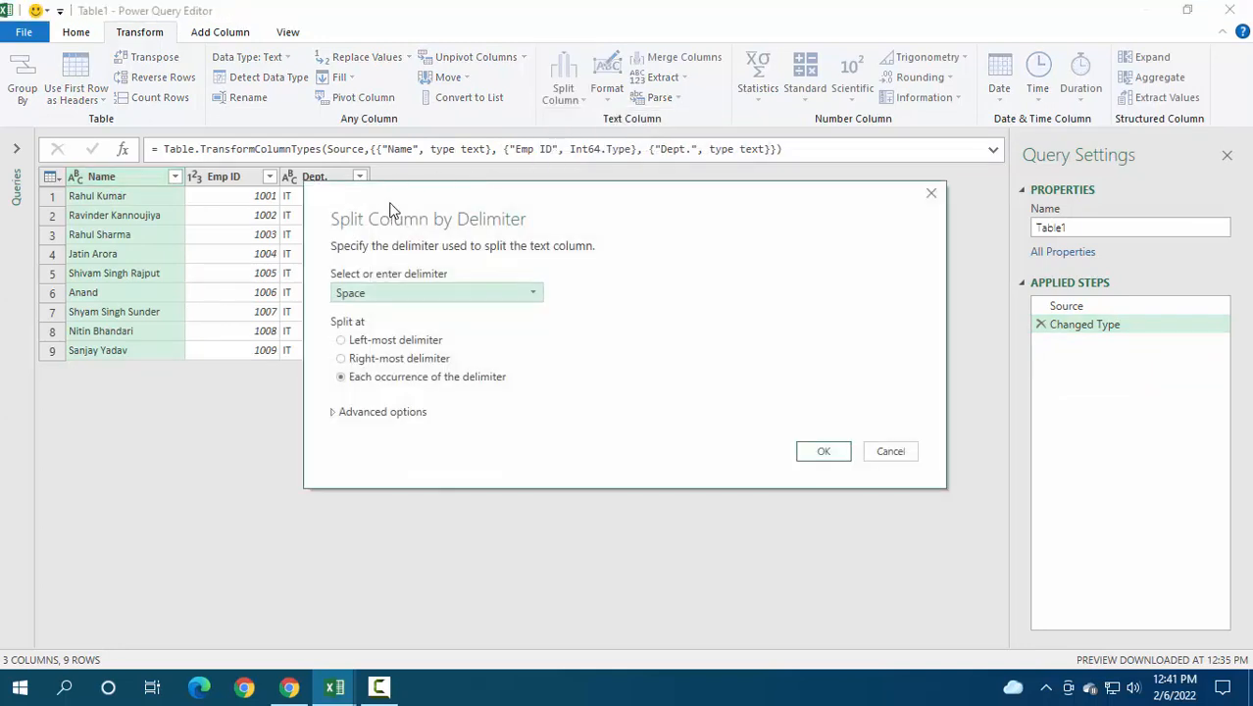
pyautogui.moveTo(388, 199); pyautogui.dragTo(336, 88)
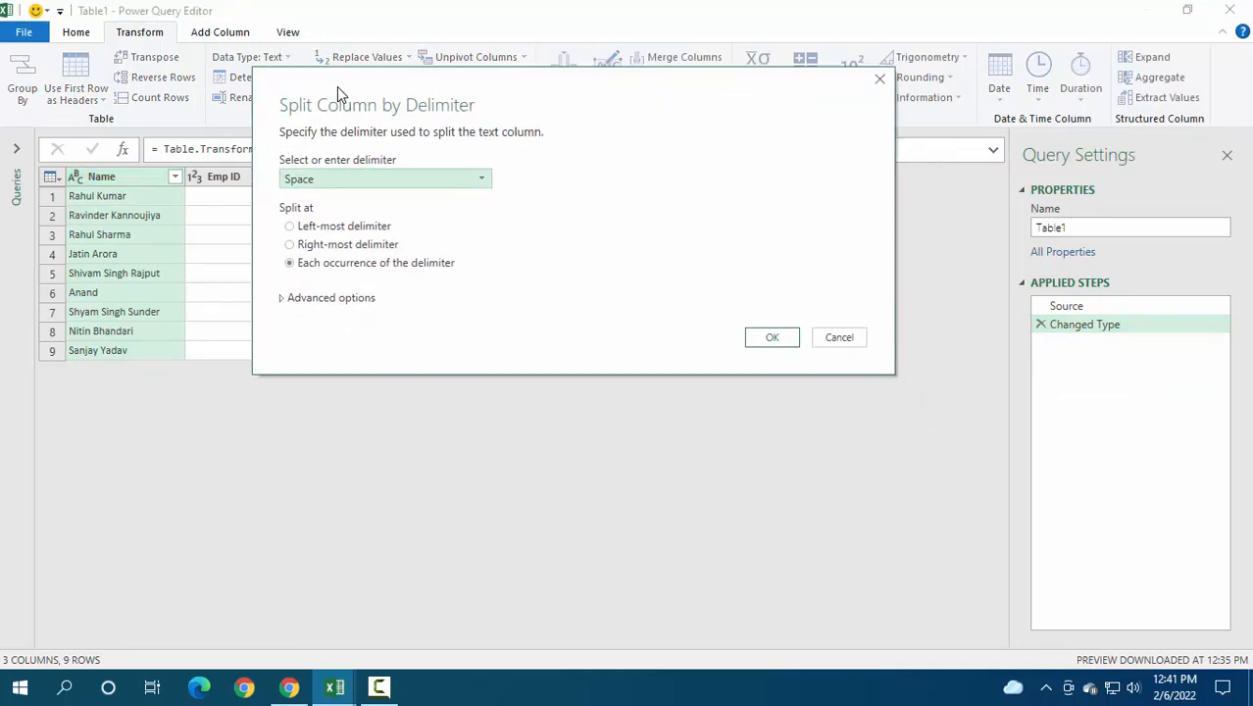
pyautogui.click(290, 299)
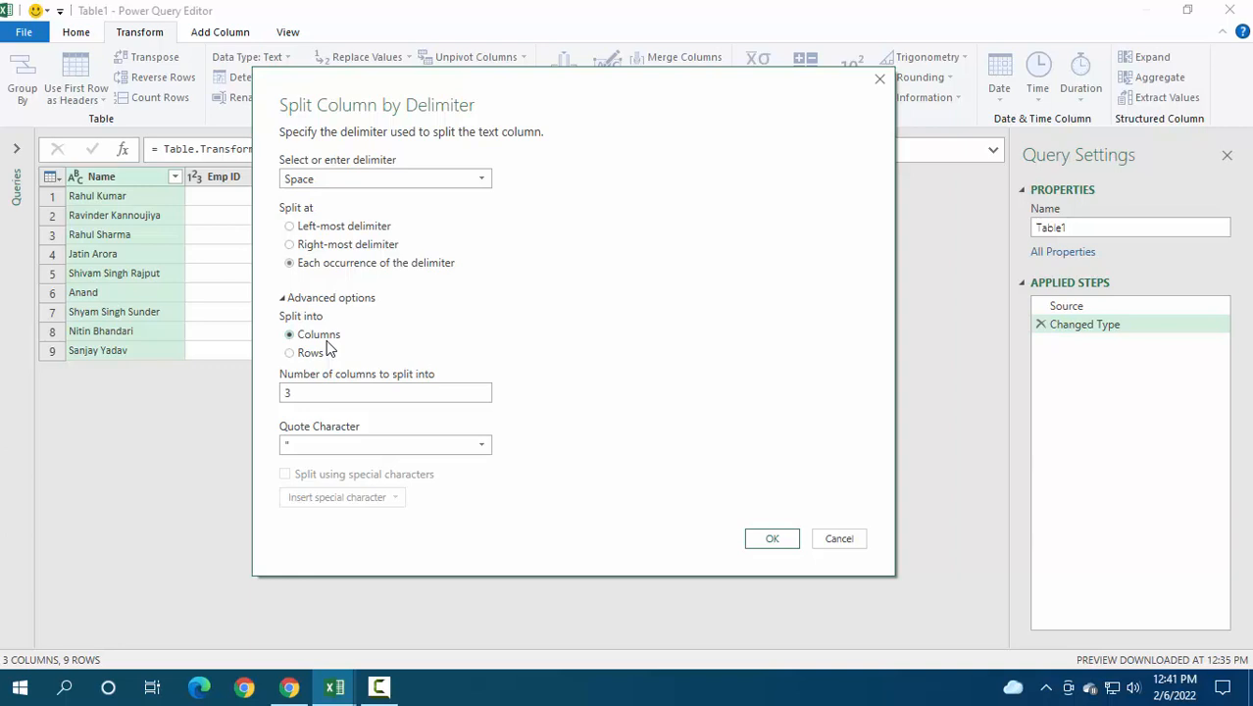
pyautogui.click(834, 536)
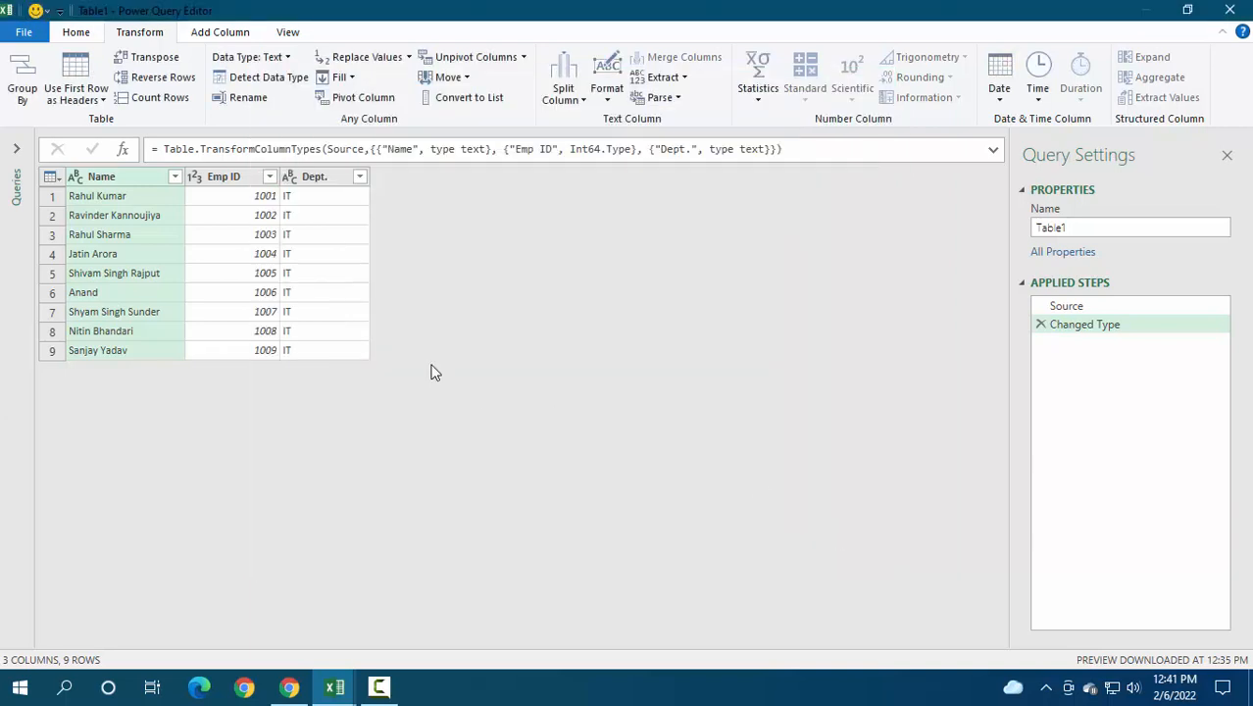
# - Split the Emp ID column by number of characters, using 2 characters and splitting repeatedly
pyautogui.click(228, 180)
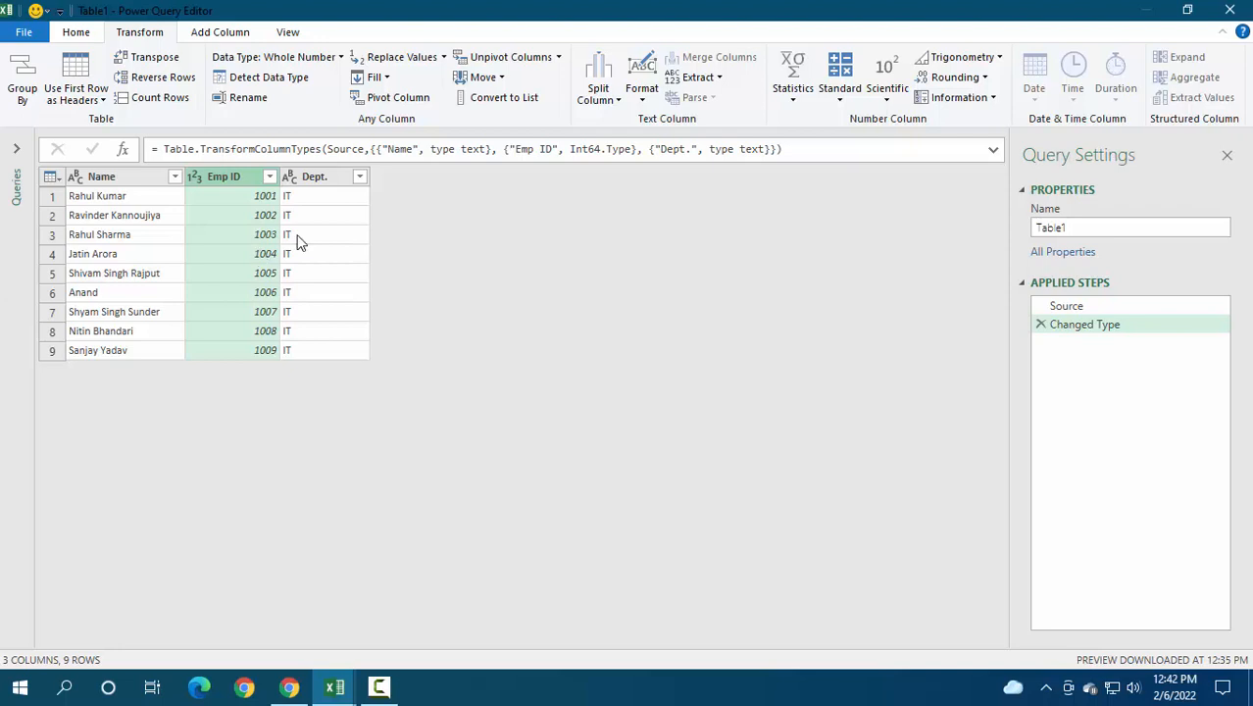
pyautogui.click(599, 96)
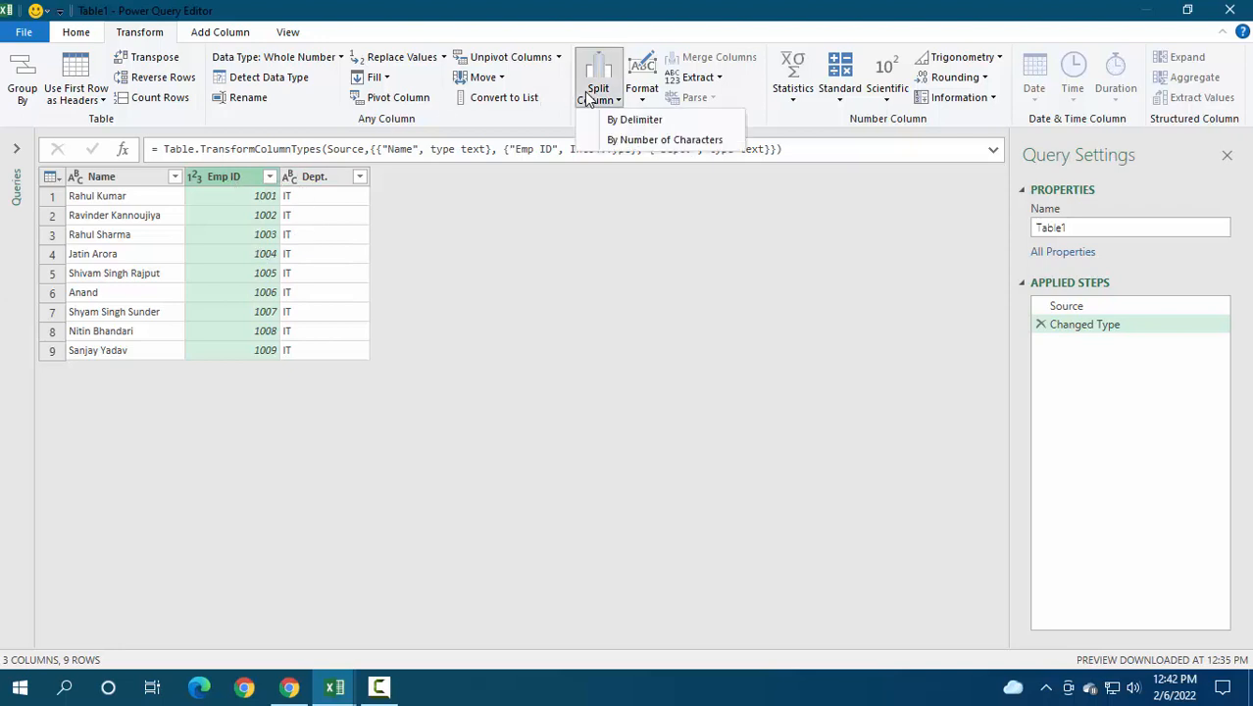
pyautogui.click(628, 140)
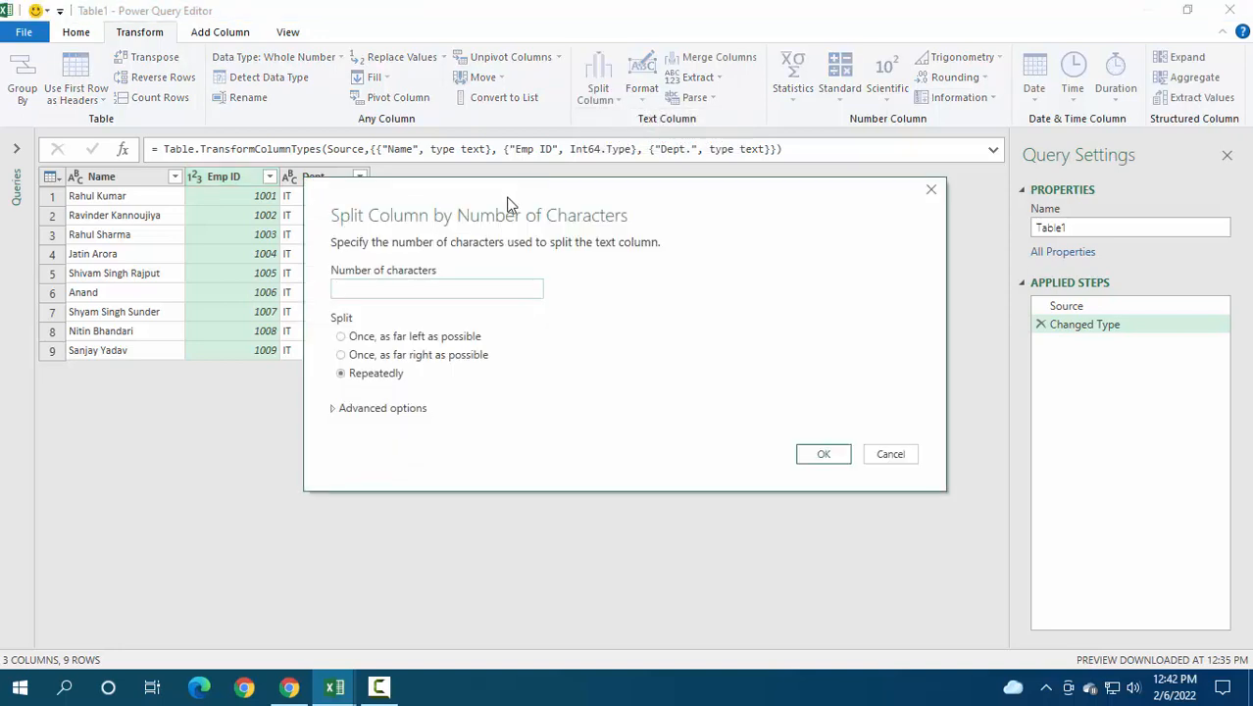
pyautogui.moveTo(515, 196); pyautogui.dragTo(594, 98)
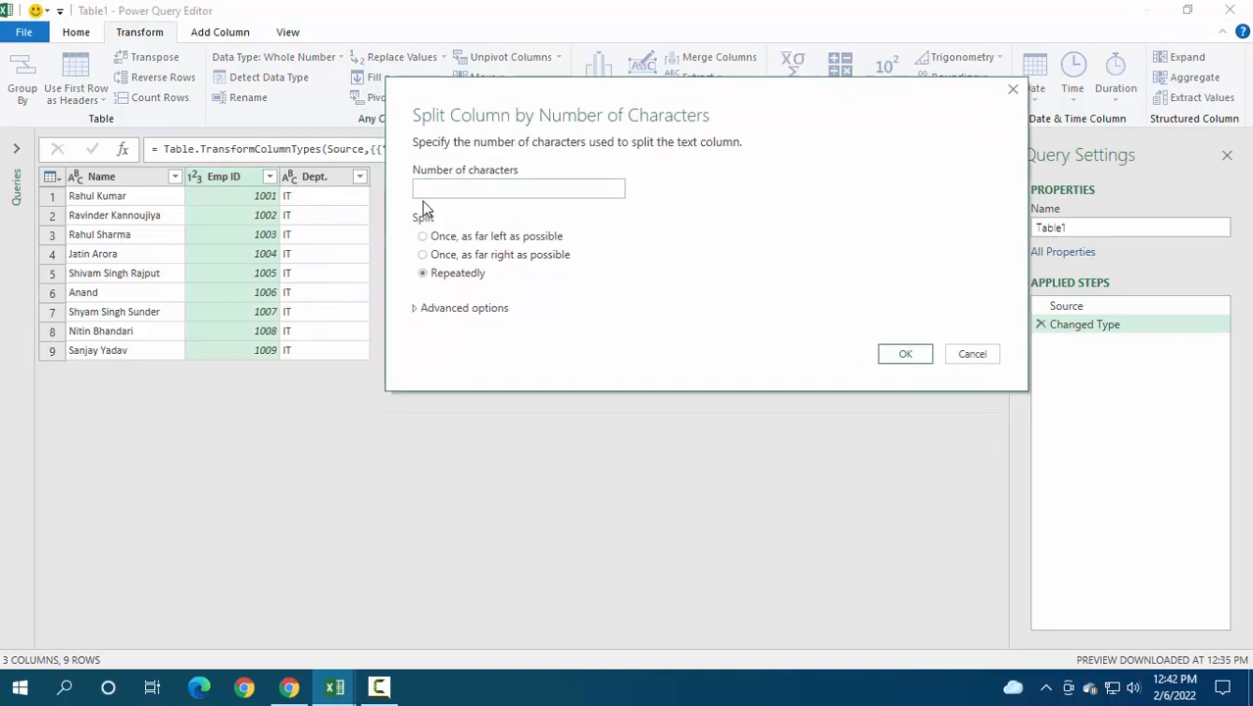
pyautogui.click(446, 188)
pyautogui.write('2')
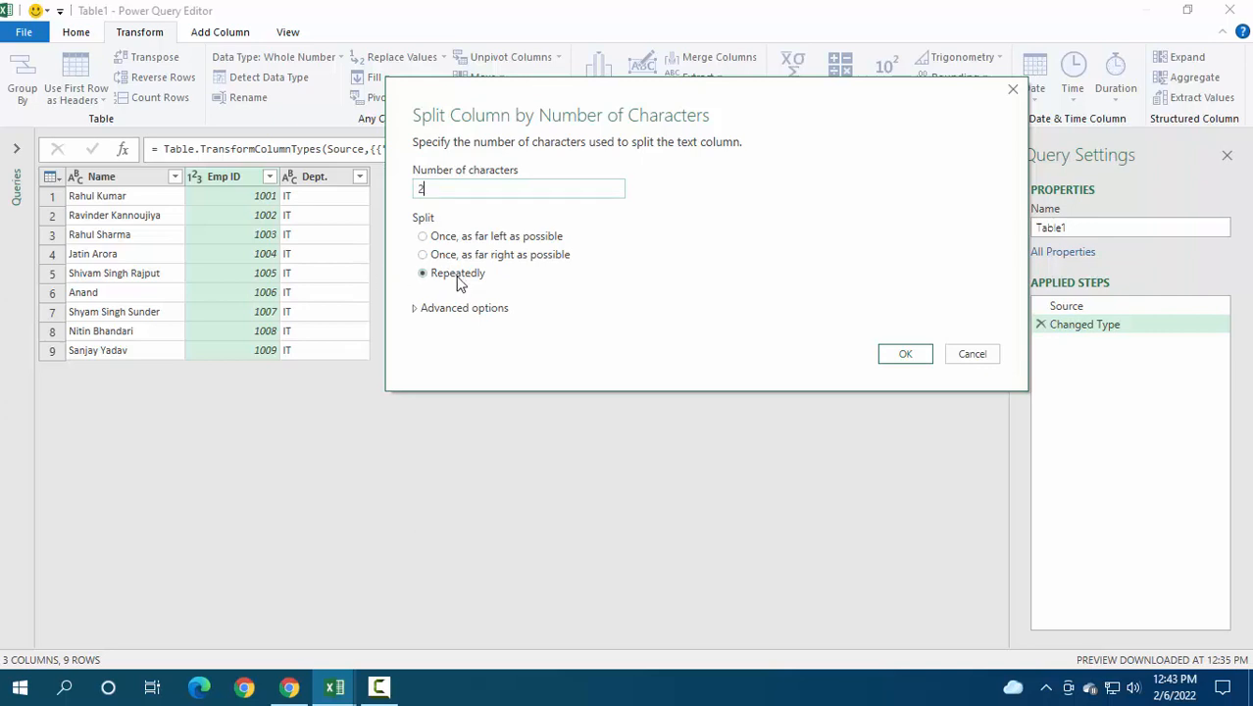
pyautogui.click(907, 354)
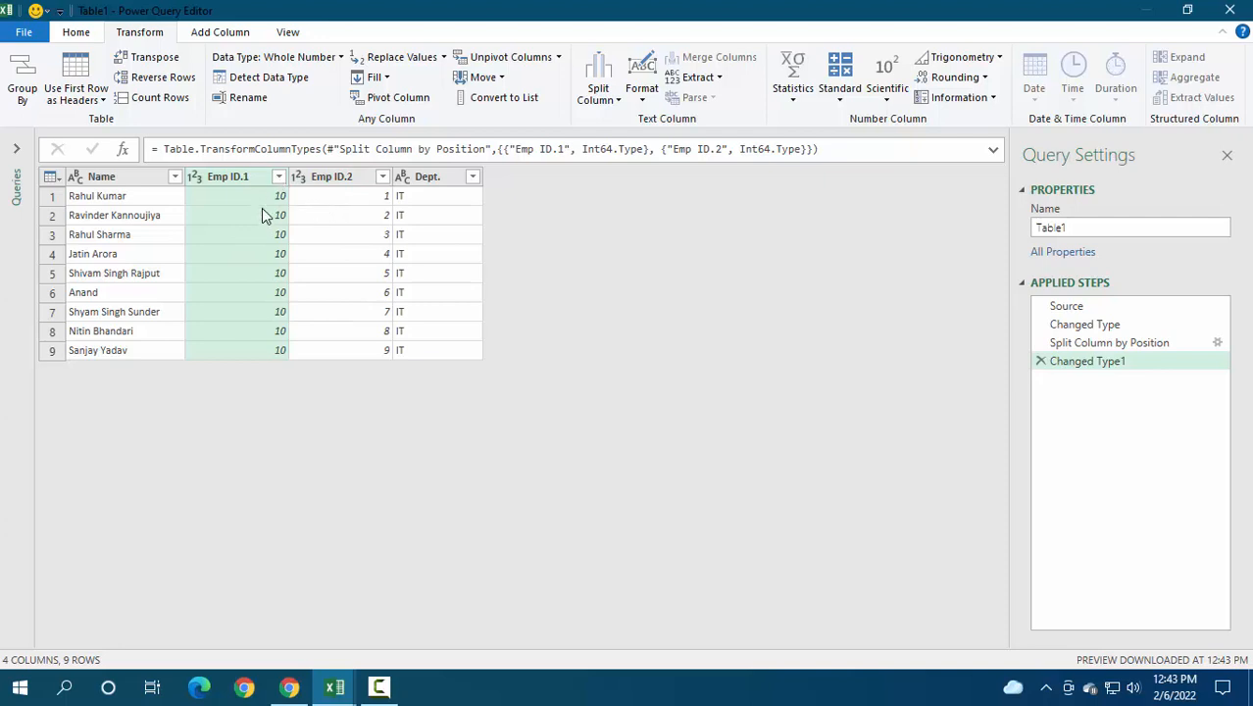
# - Change the Emp ID.2 column's data type to Text, replacing the current type conversion
pyautogui.click(370, 196)
pyautogui.click(368, 215)
pyautogui.click(368, 234)
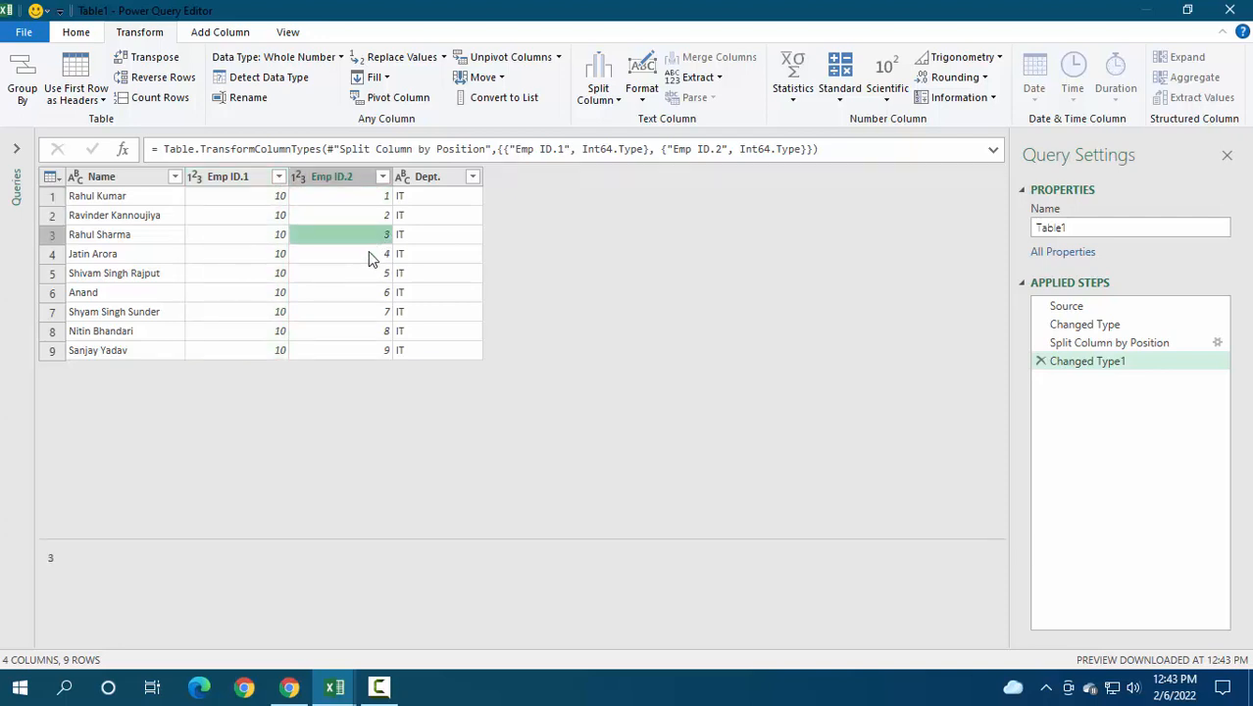
pyautogui.click(371, 256)
pyautogui.click(378, 291)
pyautogui.click(375, 271)
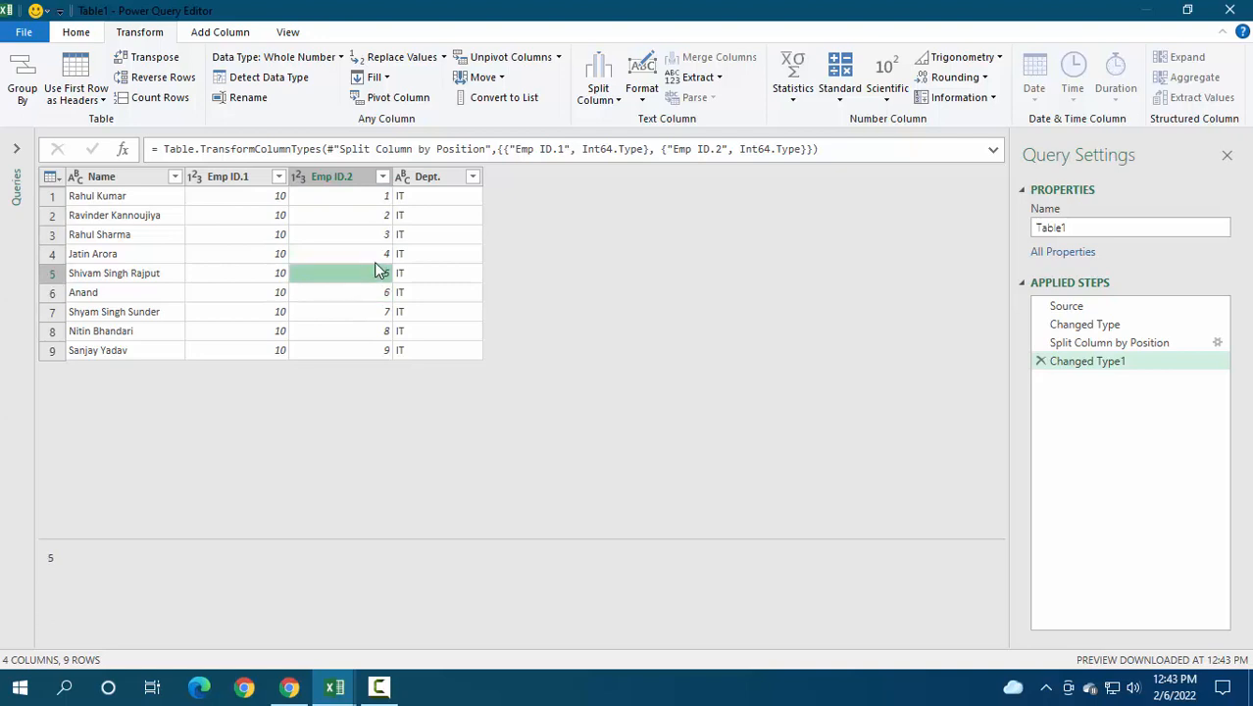
pyautogui.click(359, 178)
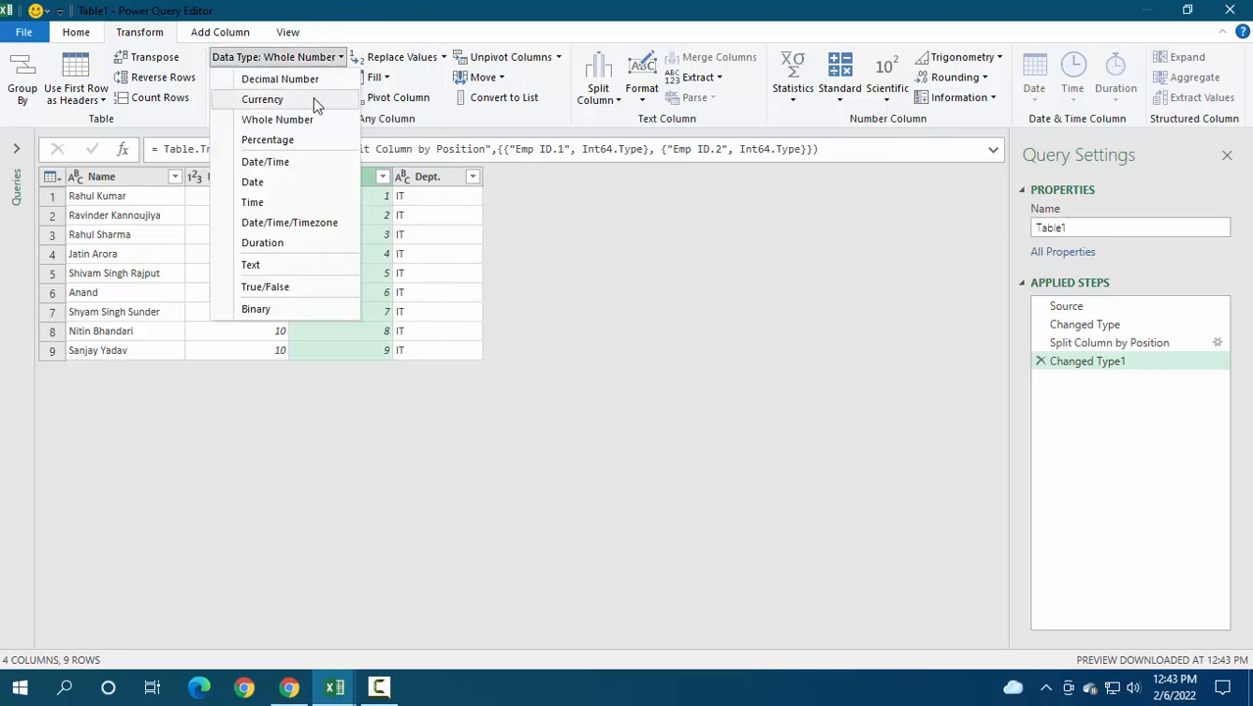
pyautogui.click(251, 264)
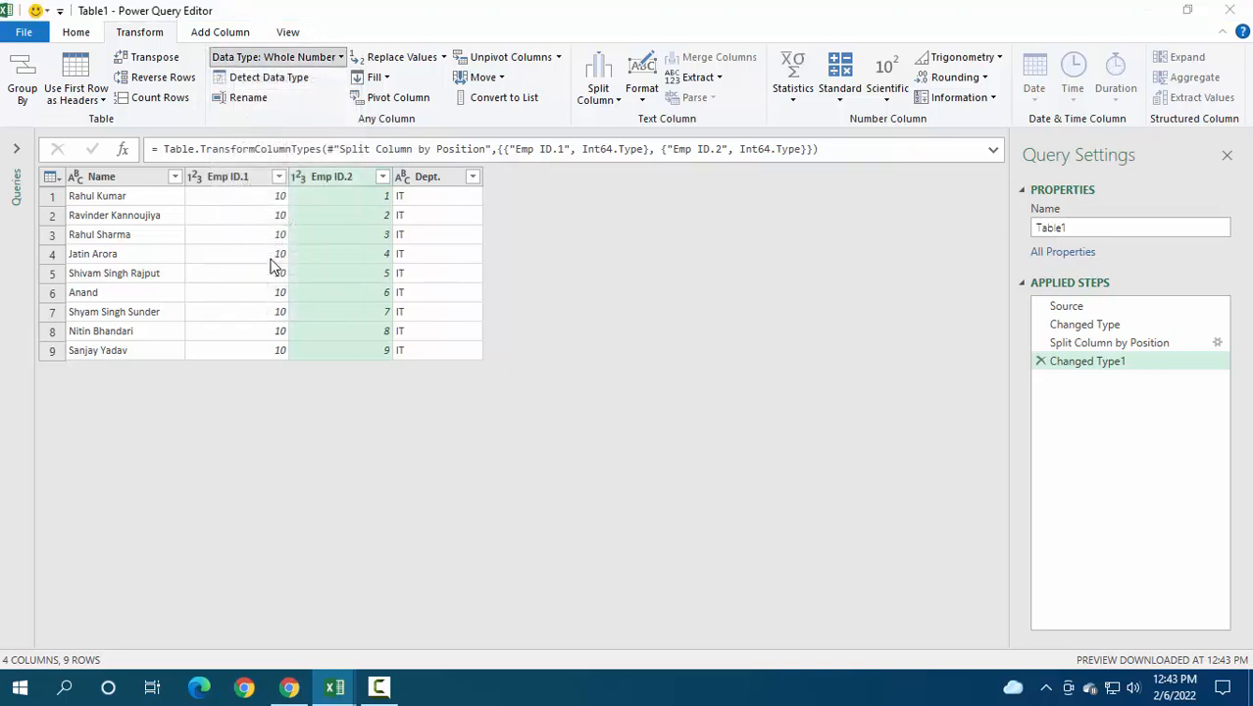
pyautogui.moveTo(637, 263); pyautogui.dragTo(722, 160)
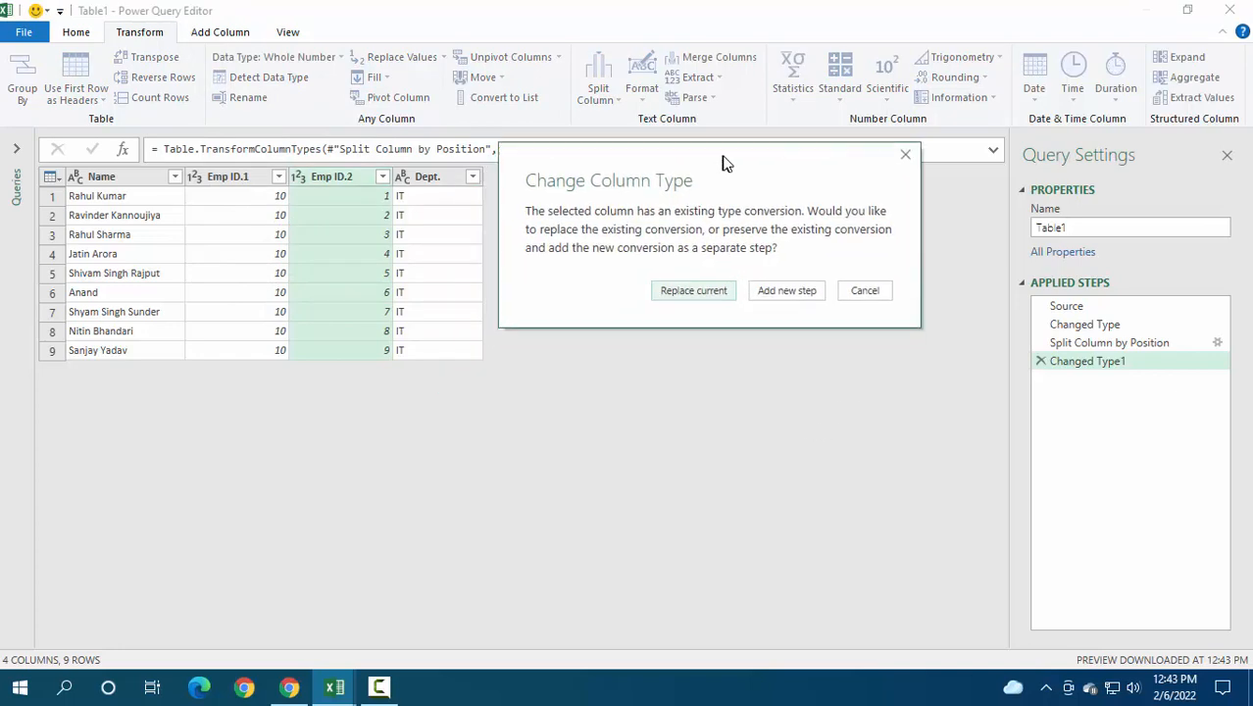
pyautogui.click(706, 289)
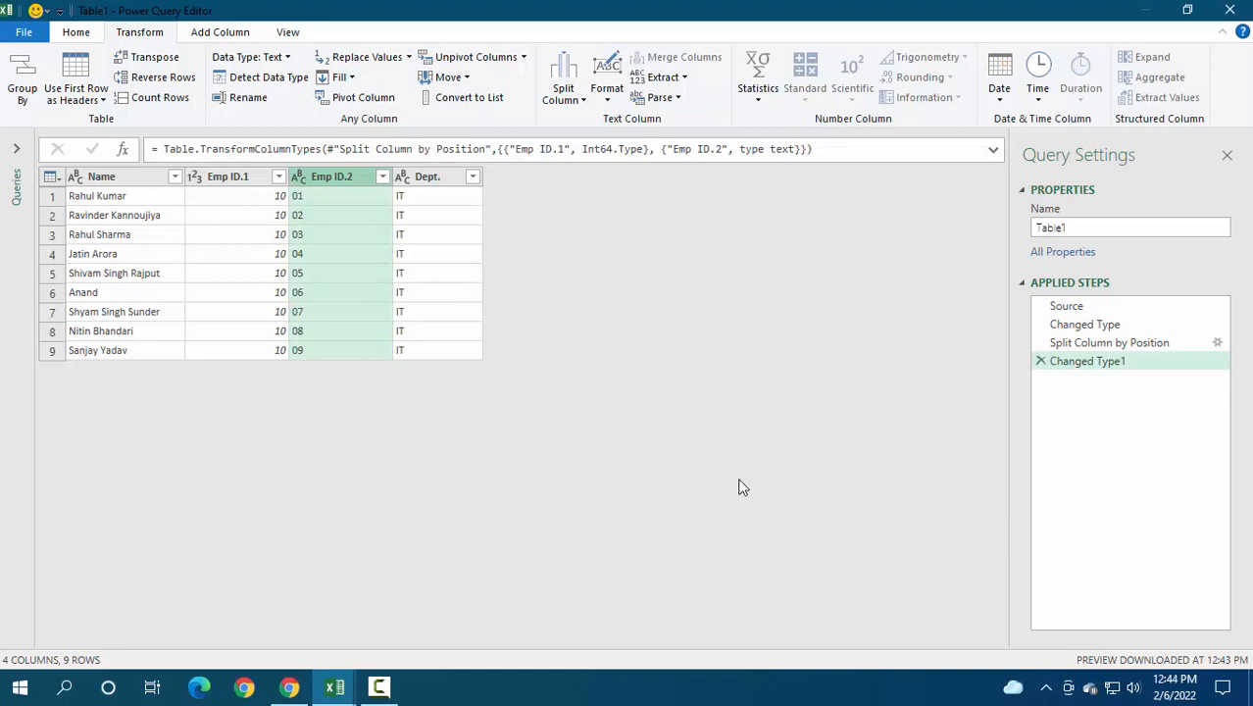
# - Remove the Emp ID split and its type change from the query, and close the Power Query Editor discarding the changes
pyautogui.click(1041, 361)
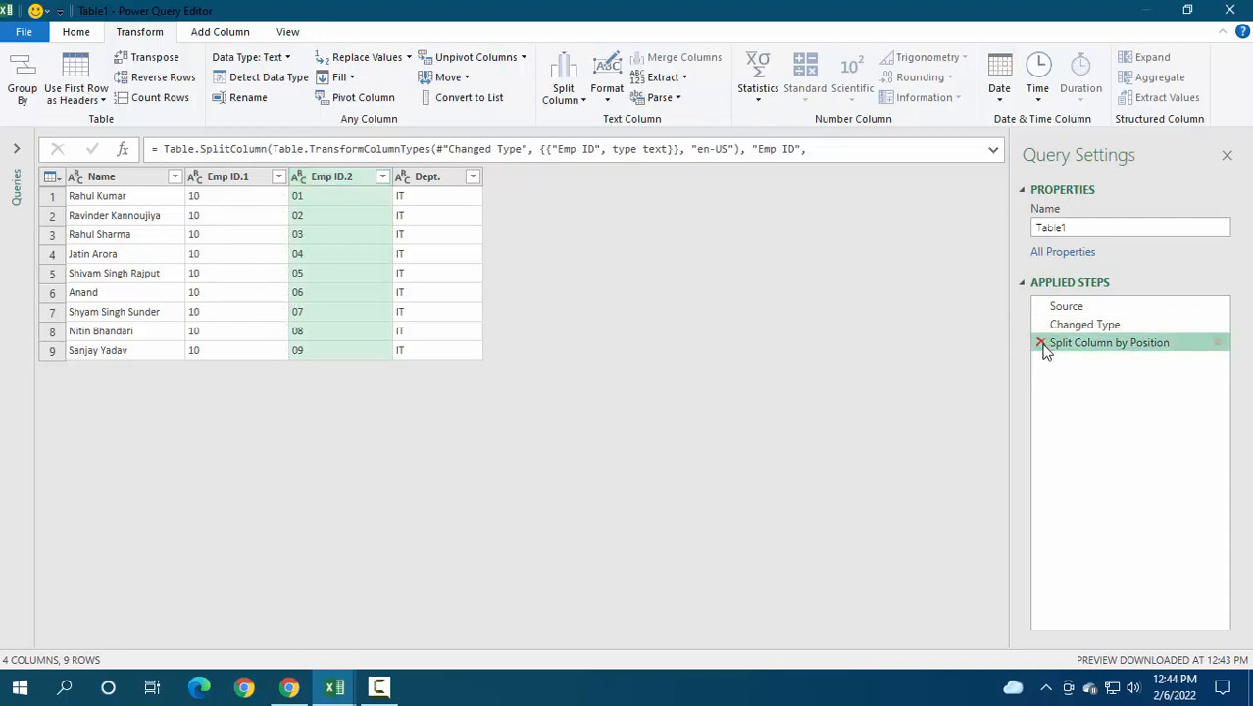
pyautogui.click(1041, 342)
pyautogui.click(1230, 10)
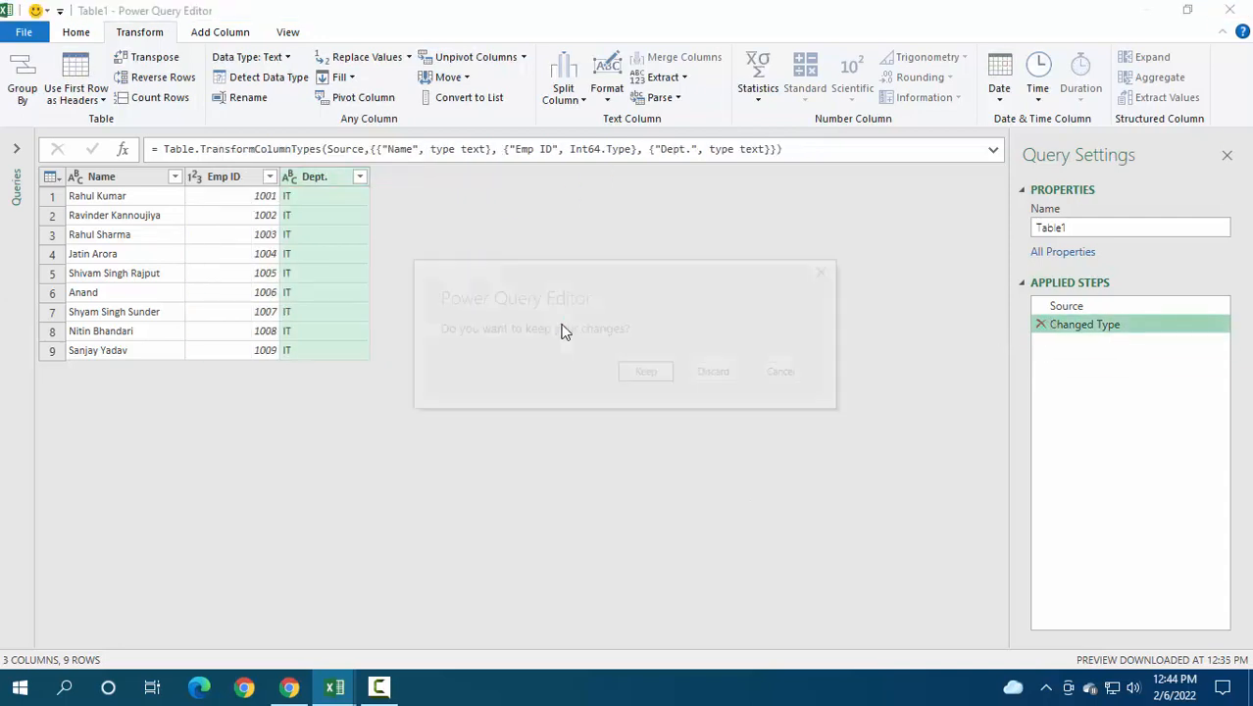
pyautogui.click(712, 371)
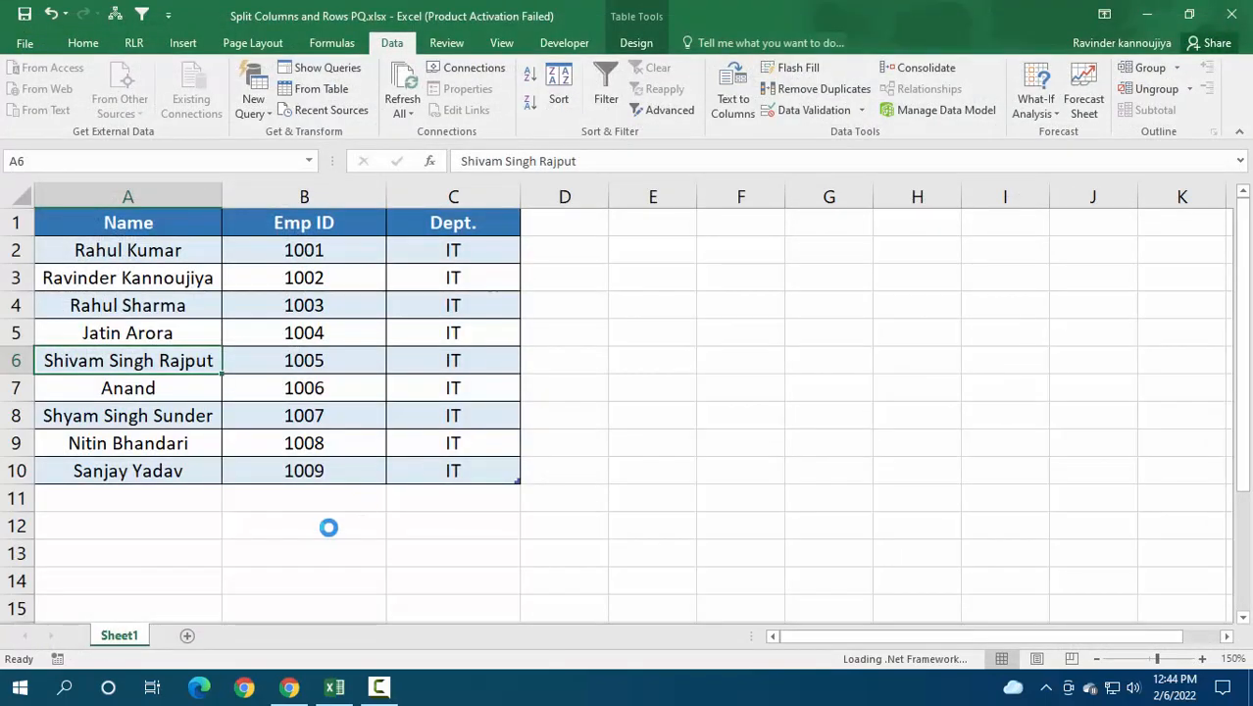
# - Add a new worksheet and enter the header Country in A1 with India in A2
pyautogui.click(187, 637)
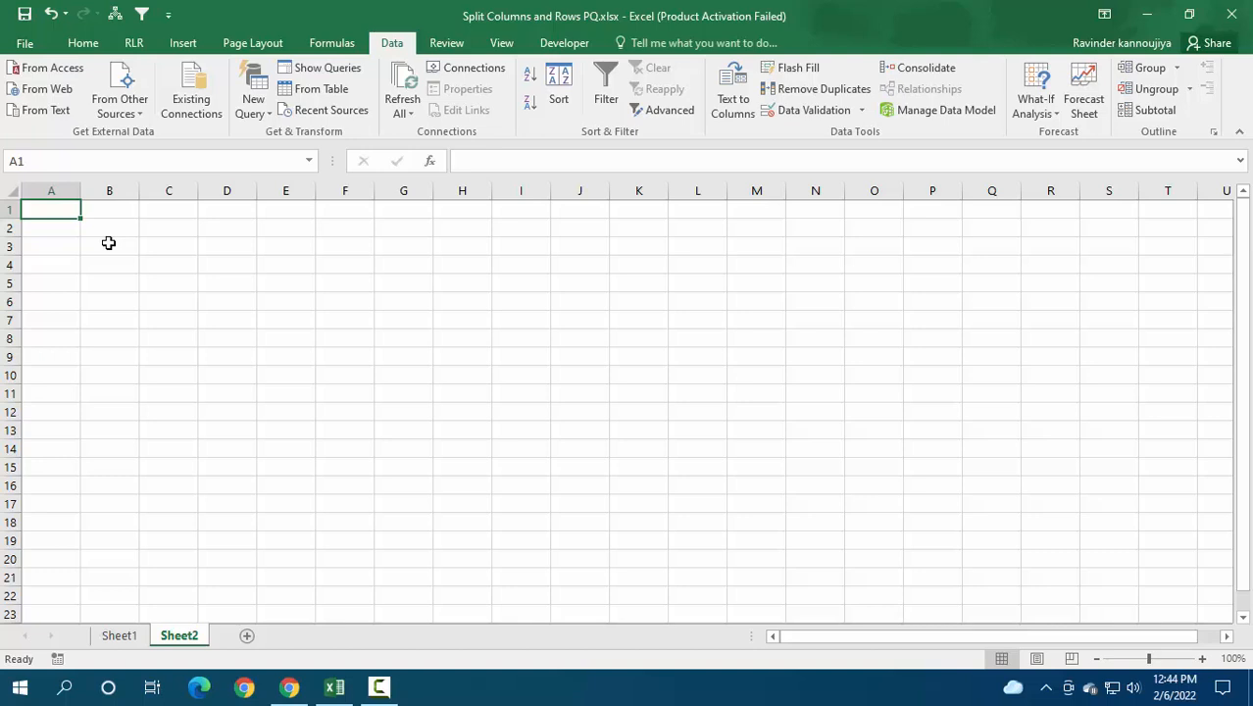
pyautogui.write('Coun')
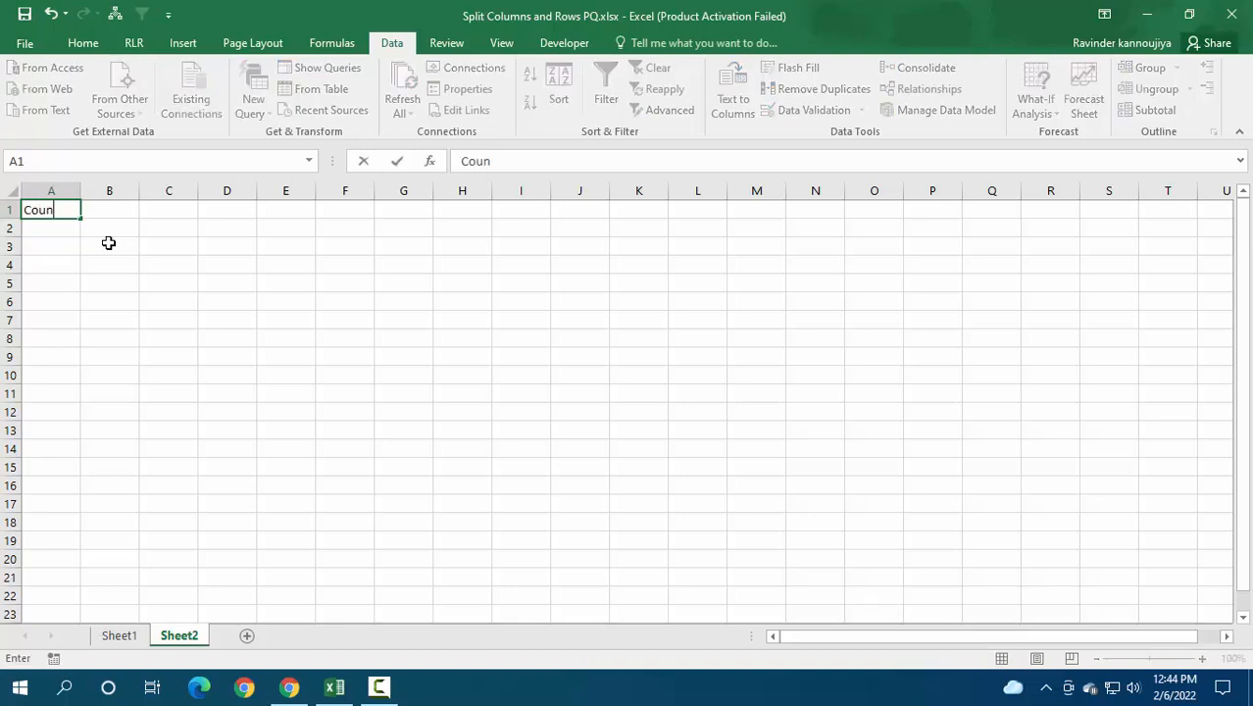
pyautogui.write('try')
pyautogui.press('Return')
pyautogui.write('India')
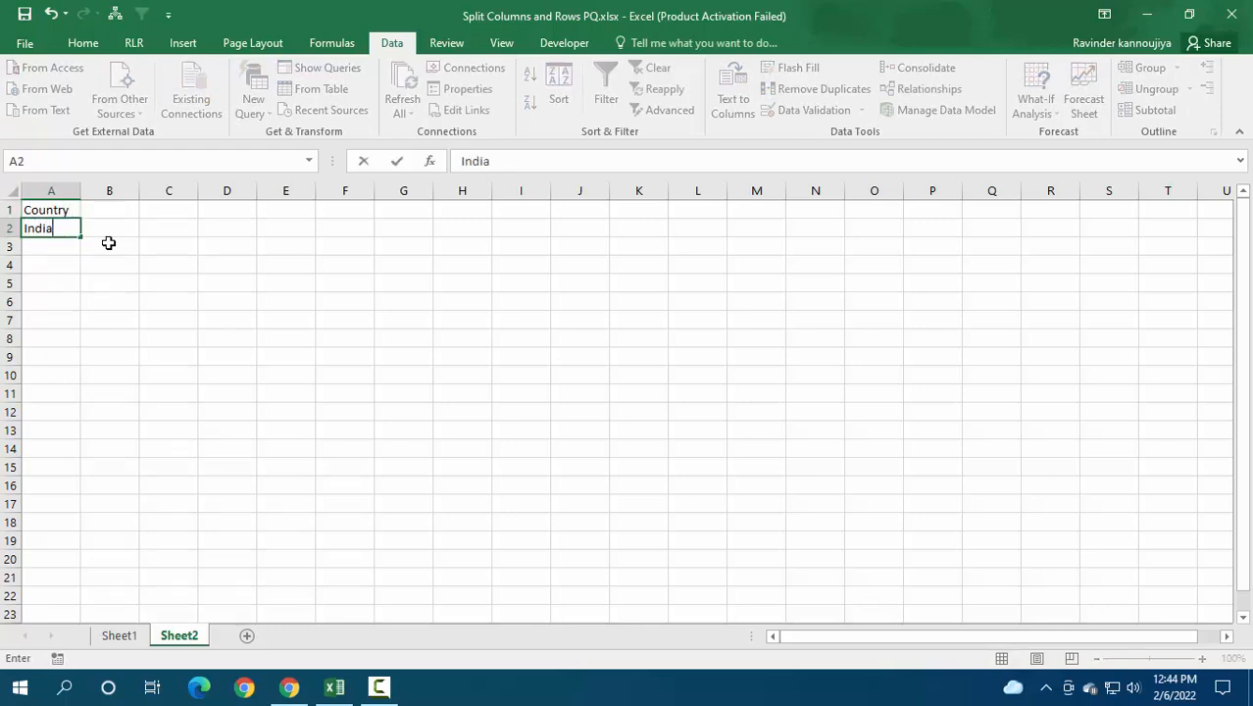
pyautogui.press('Return')
# - Enter the header Language in B1 and the list Hindi,English.Tamil,Punjabi in B2
pyautogui.press('Up')
pyautogui.press('Up')
pyautogui.press('Right')
pyautogui.write('La')
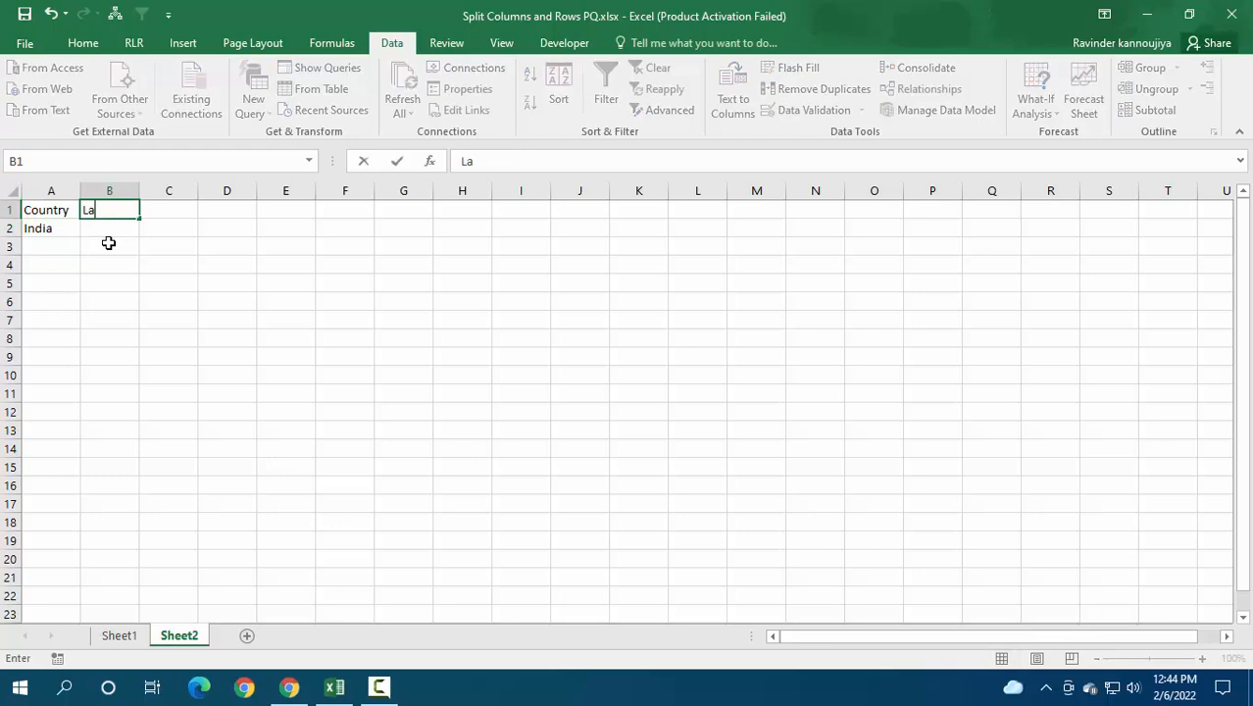
pyautogui.write('nguage')
pyautogui.press('Return')
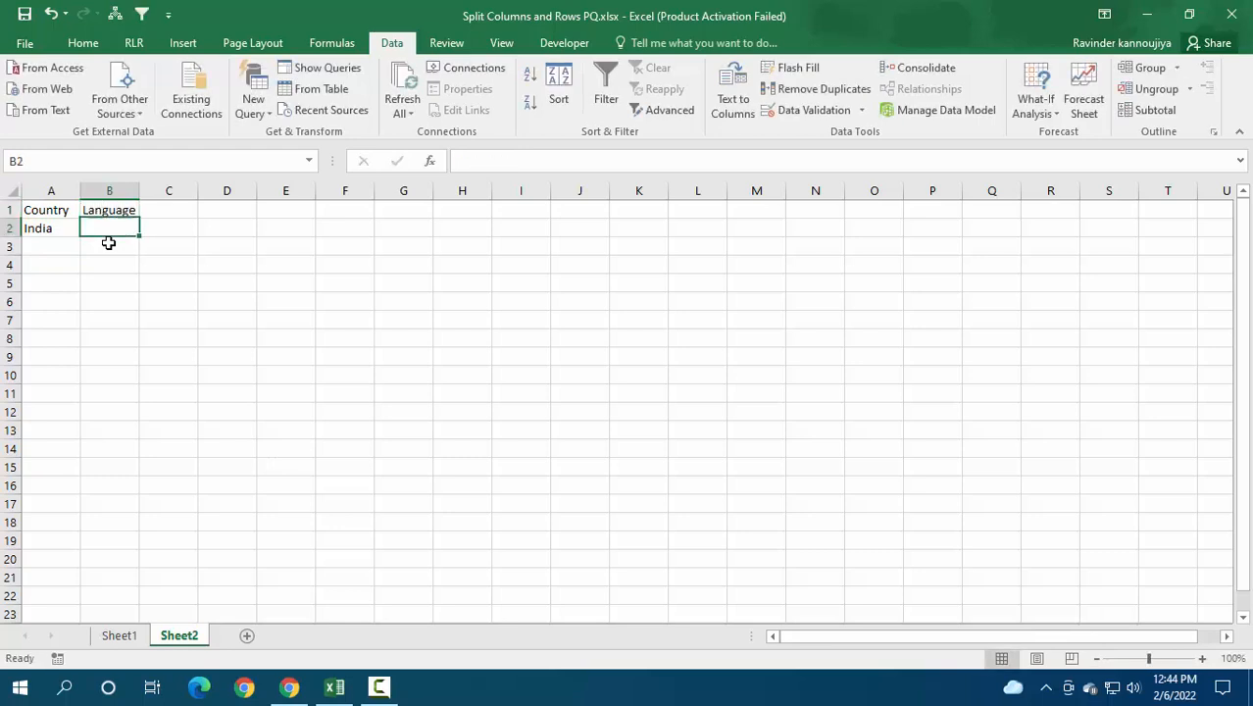
pyautogui.write('Hi')
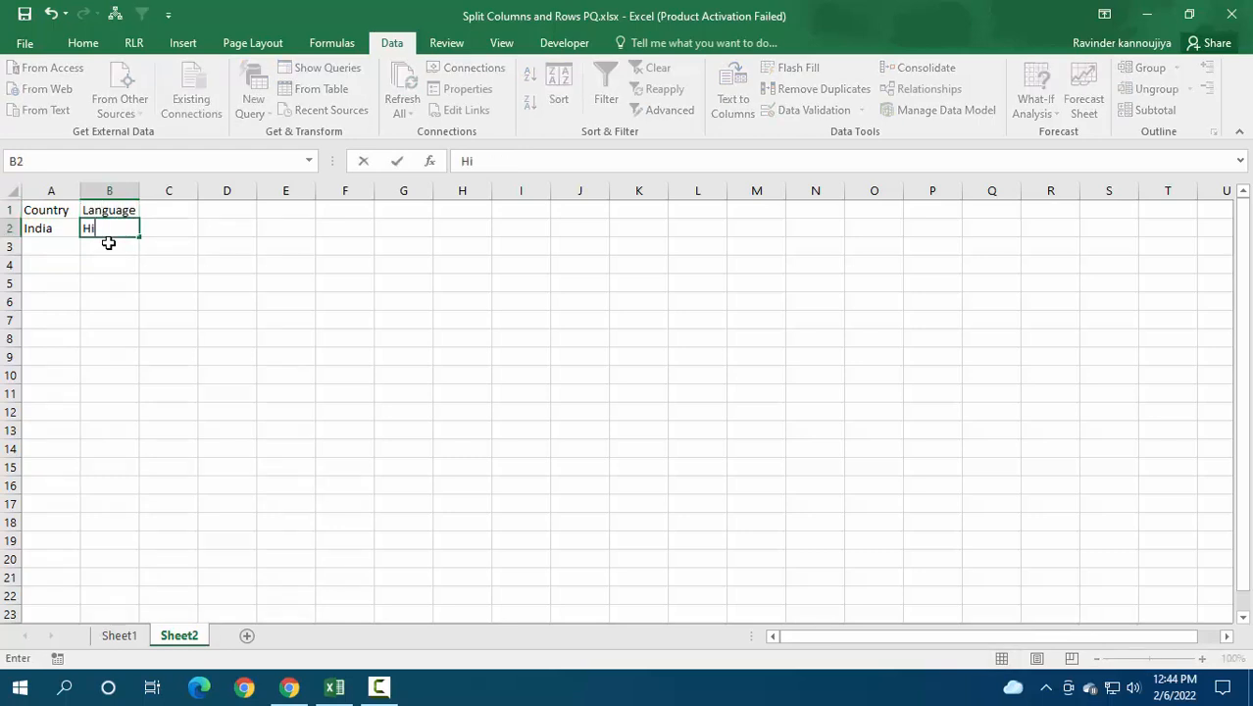
pyautogui.write('ndi,Englis')
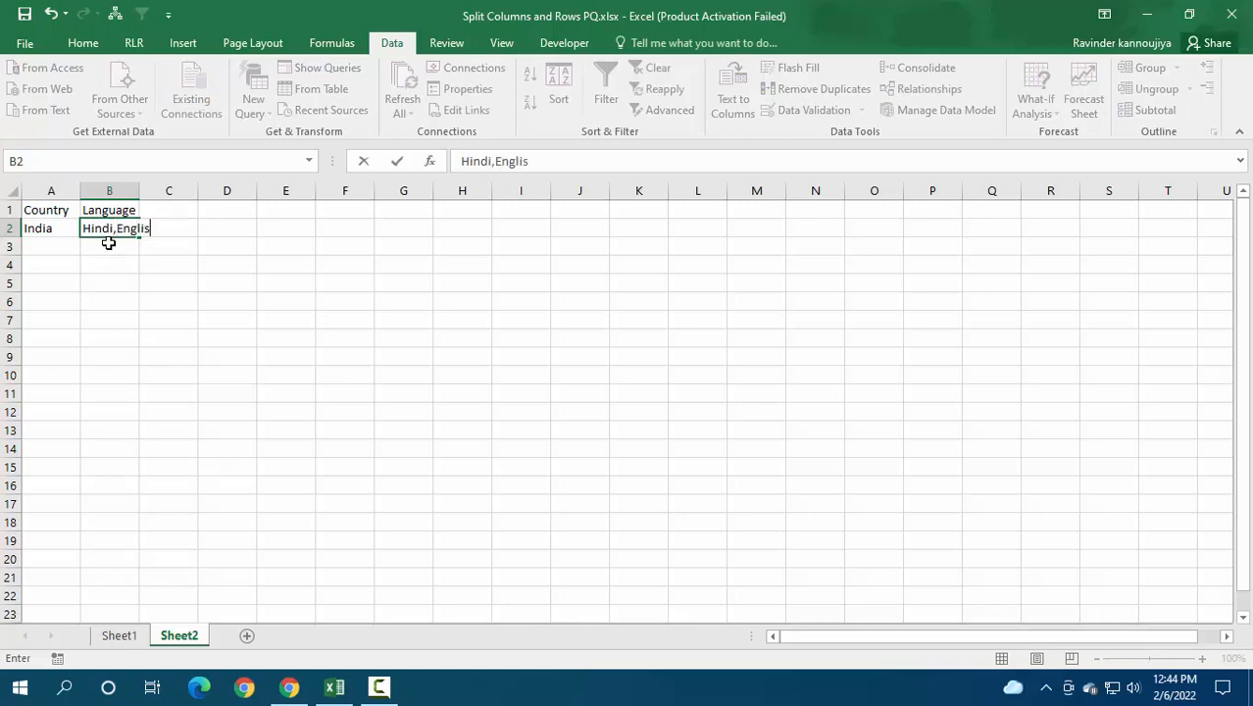
pyautogui.write('h.Tamil,Punjabi')
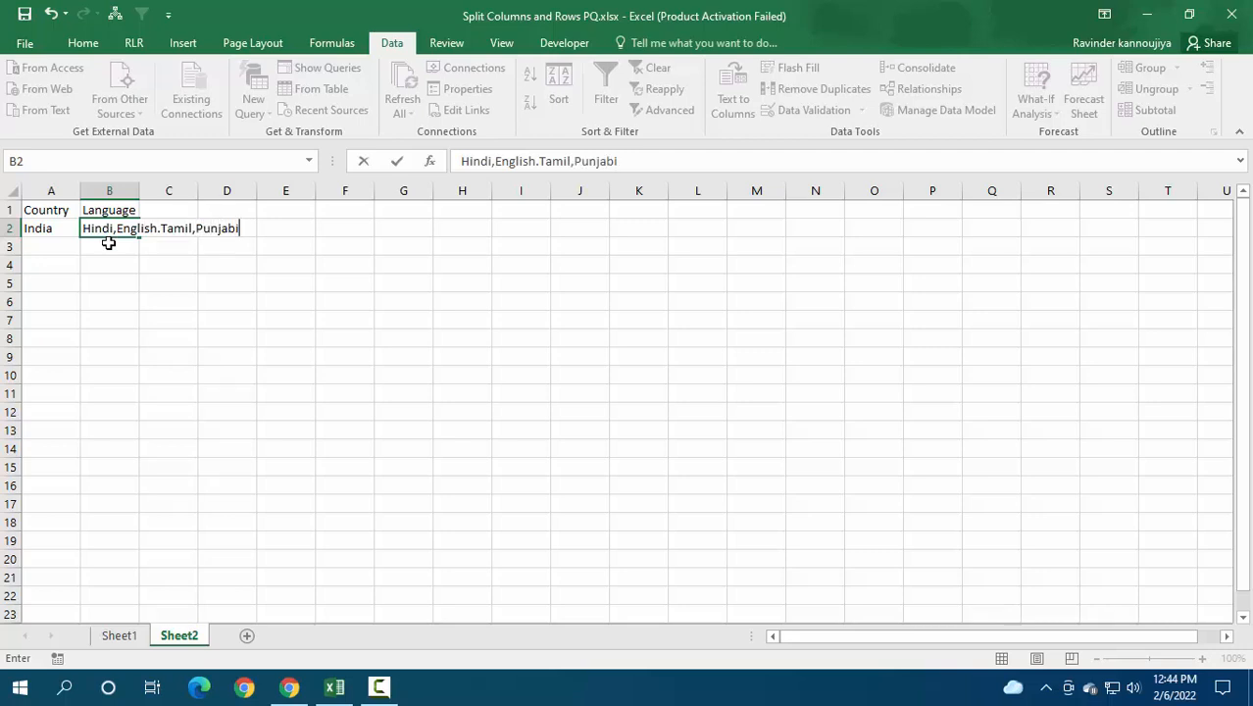
pyautogui.press('Return')
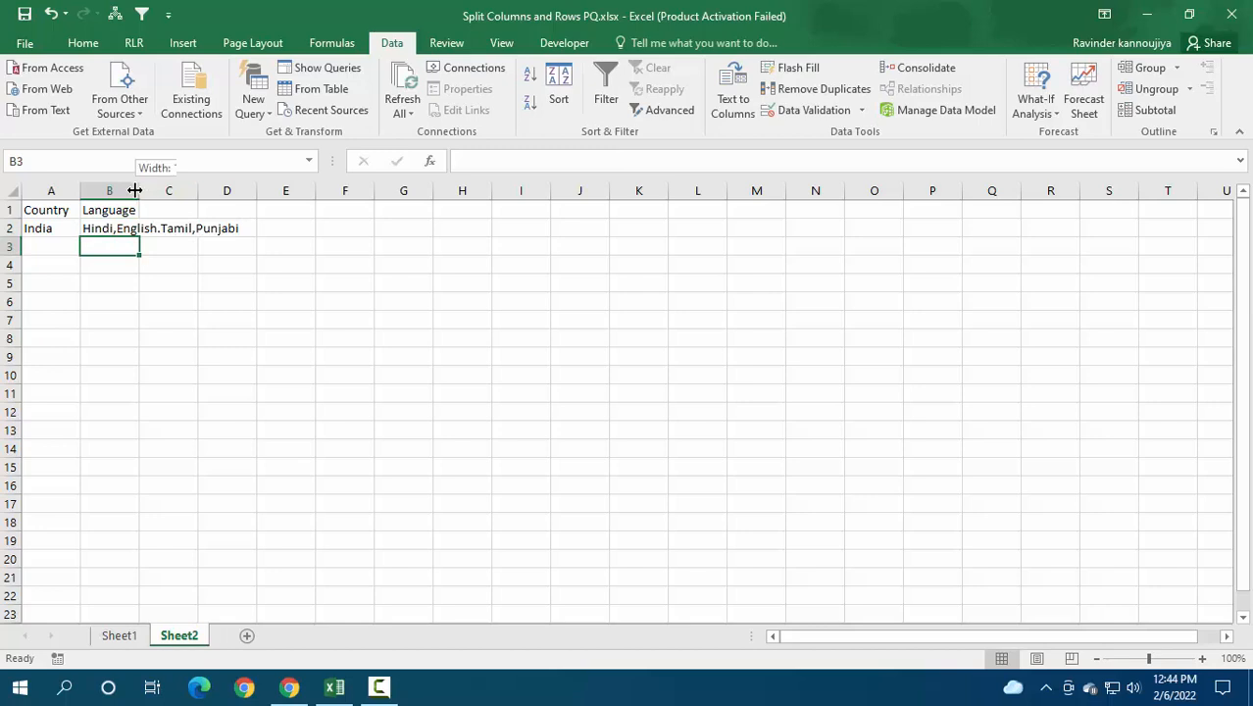
# - Replace the period after English in B2 with a comma and autofit the width of column B
pyautogui.click(126, 229)
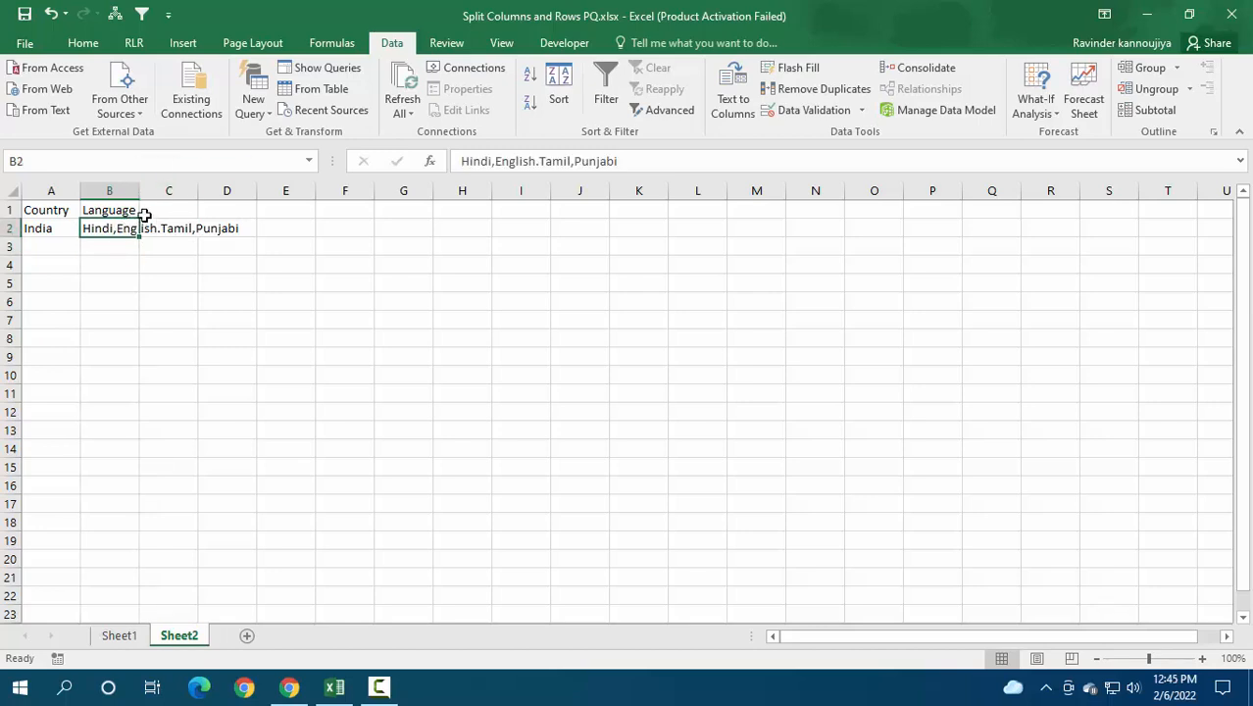
pyautogui.click(539, 161)
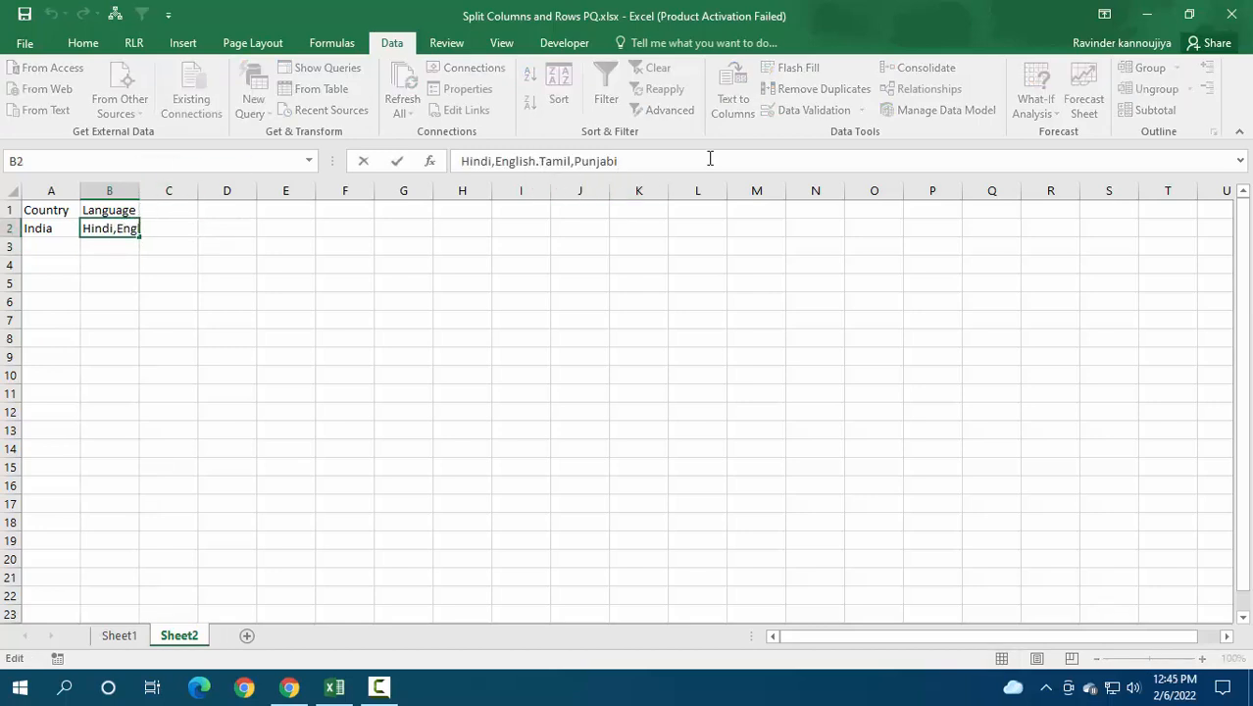
pyautogui.press('BackSpace')
pyautogui.write(',')
pyautogui.press('Return')
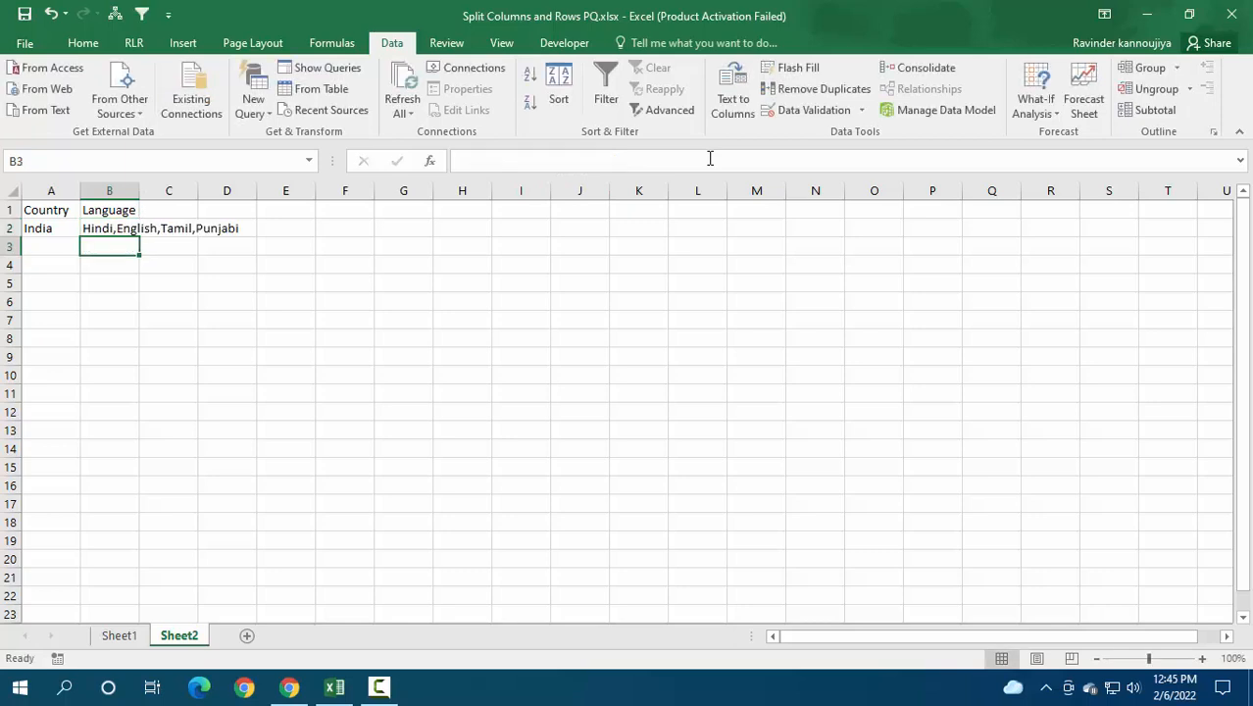
pyautogui.doubleClick(140, 190)
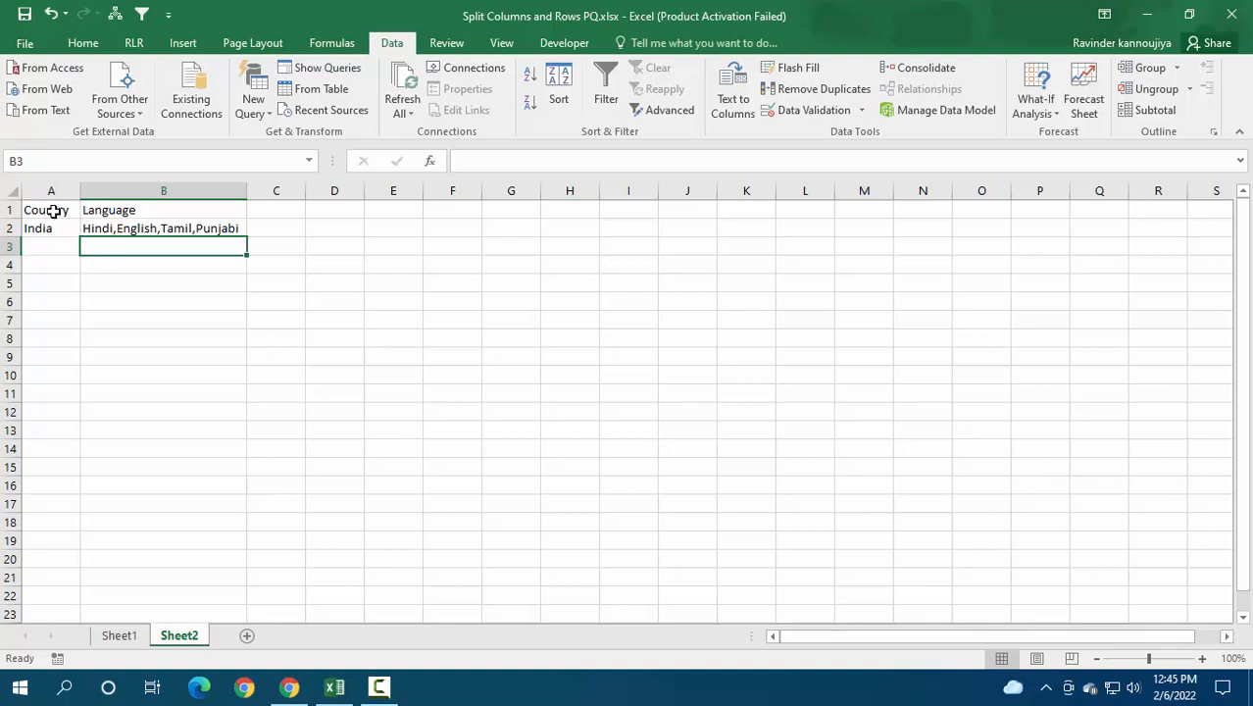
# - Convert the range A1:B2 into a table whose first row holds the headers
pyautogui.moveTo(55, 210); pyautogui.dragTo(168, 229)
pyautogui.hotkey('ctrl', 't')
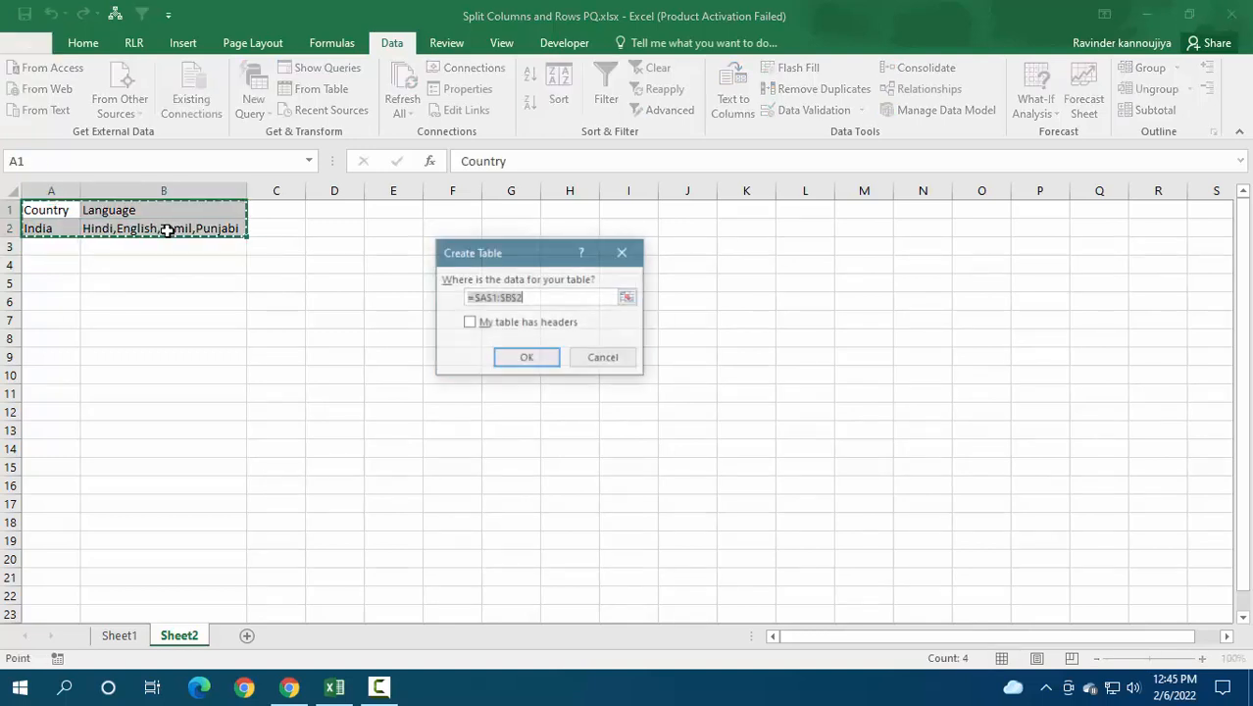
pyautogui.click(470, 324)
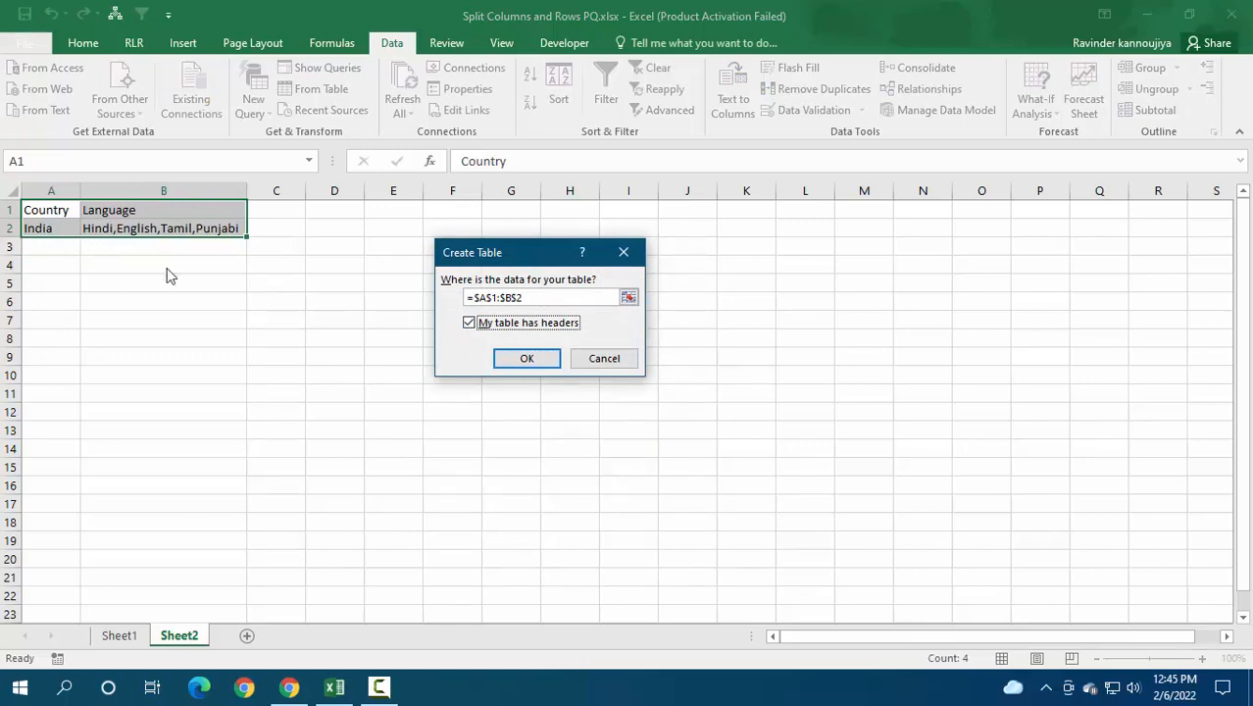
pyautogui.moveTo(486, 252); pyautogui.dragTo(474, 155)
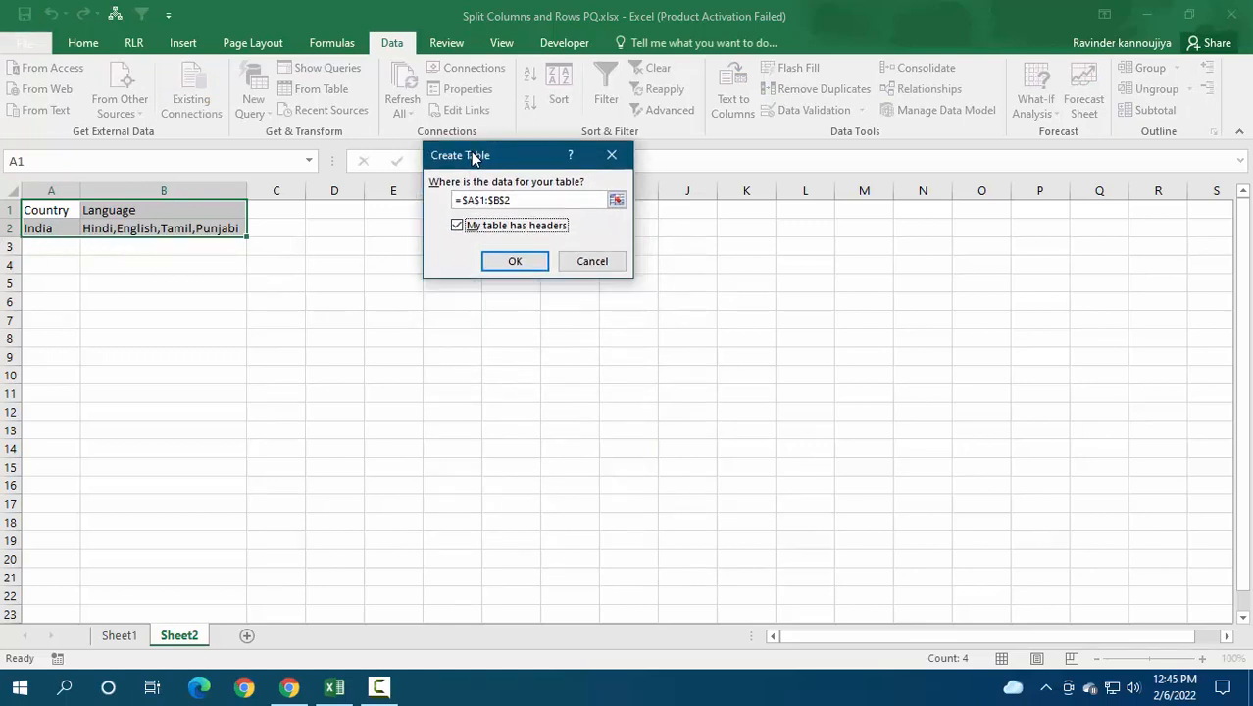
pyautogui.click(514, 262)
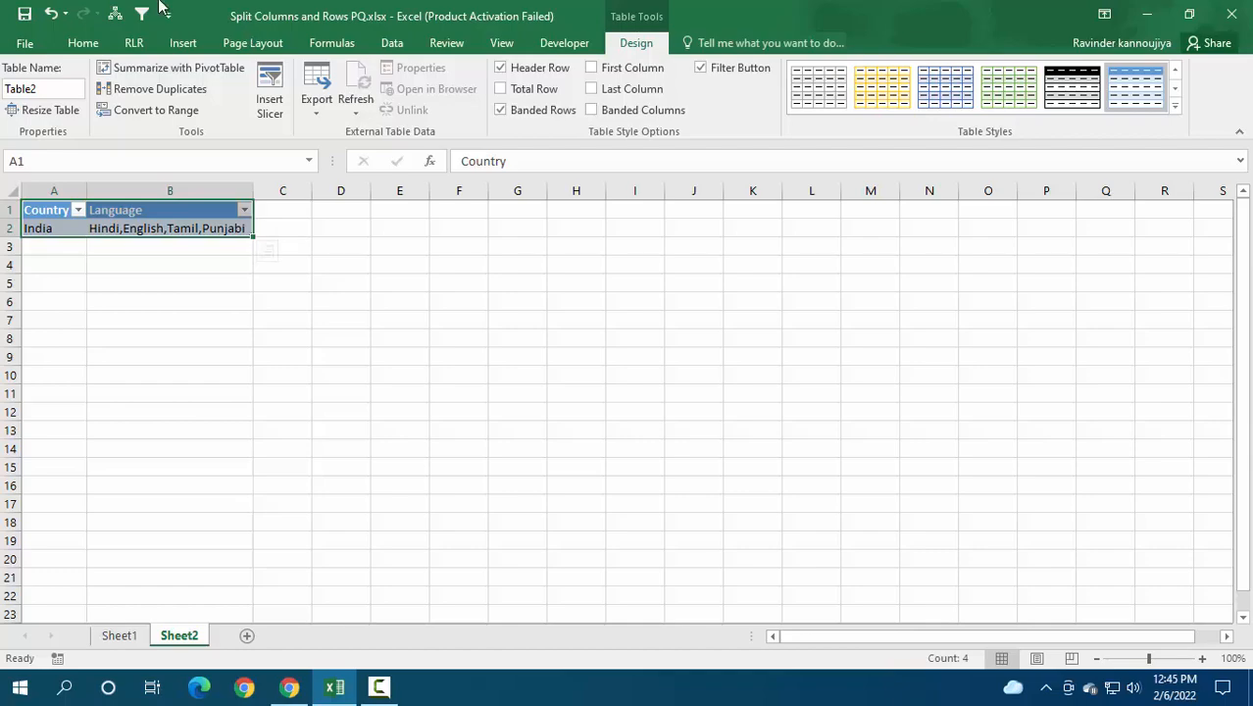
# - Open the Country and Language table in the Power Query Editor as a new query and select its Language column
pyautogui.click(391, 43)
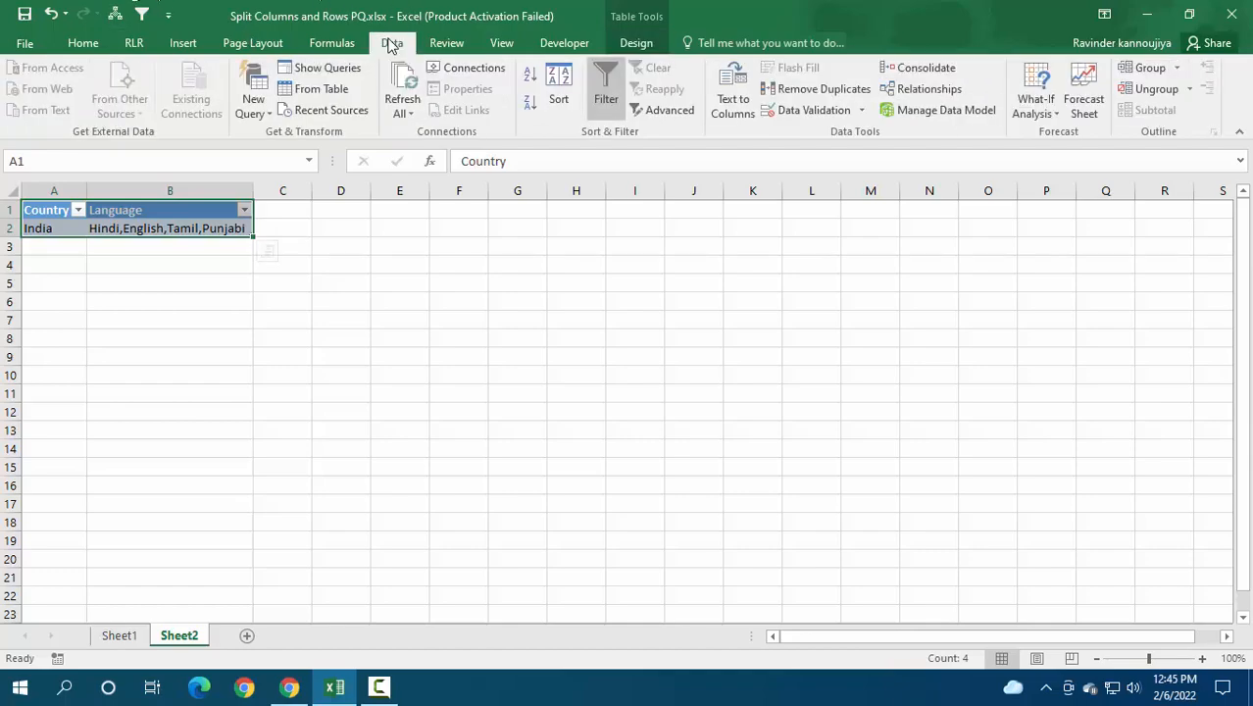
pyautogui.click(316, 87)
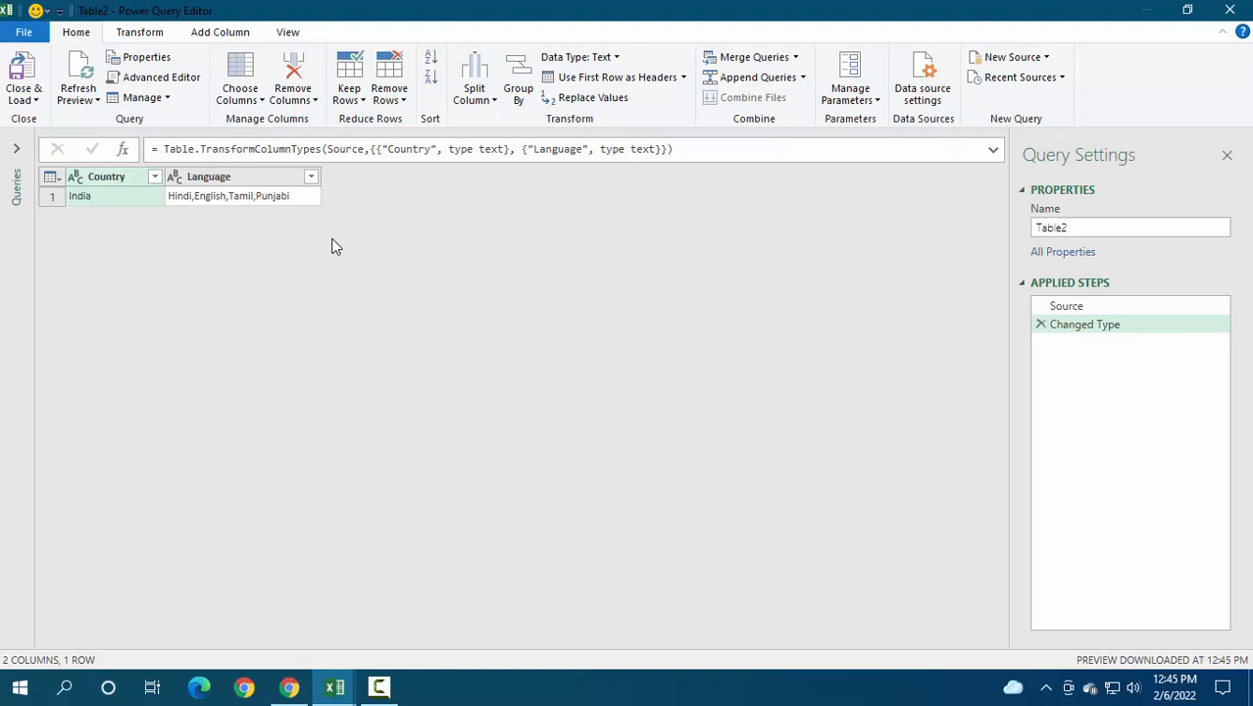
pyautogui.click(214, 177)
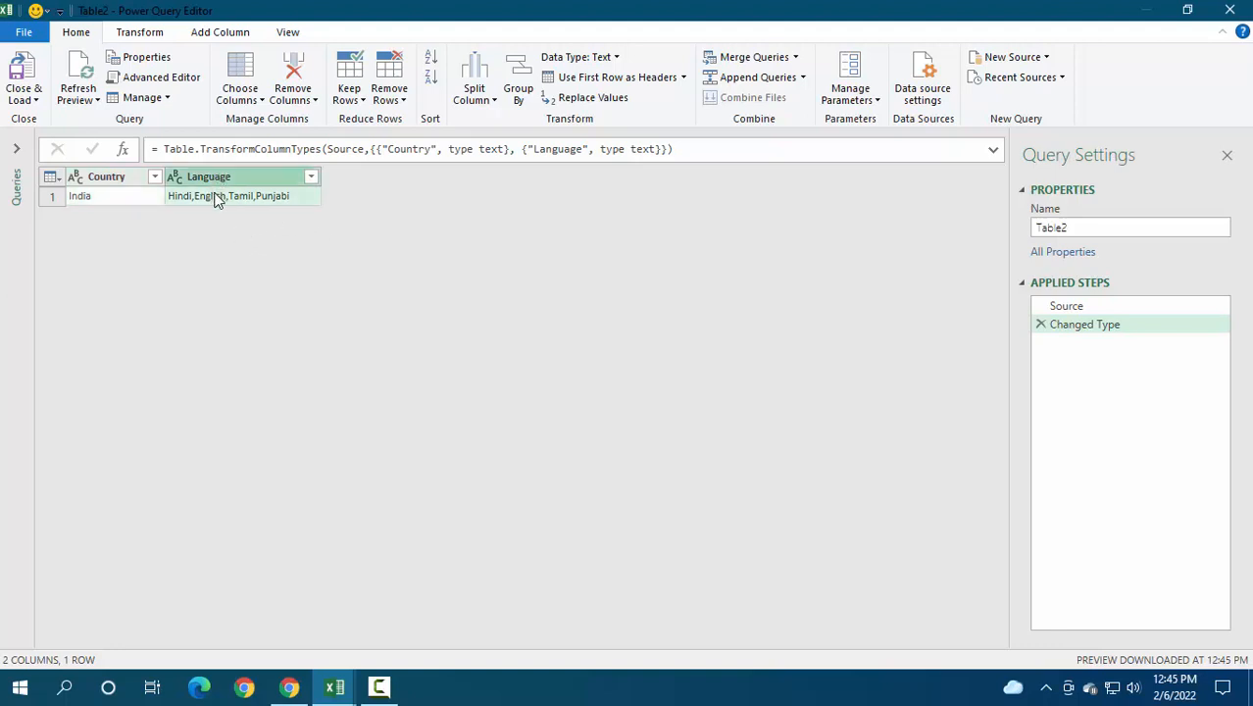
# - Try splitting the Language column by comma at each occurrence of the delimiter into 4 columns
pyautogui.click(139, 31)
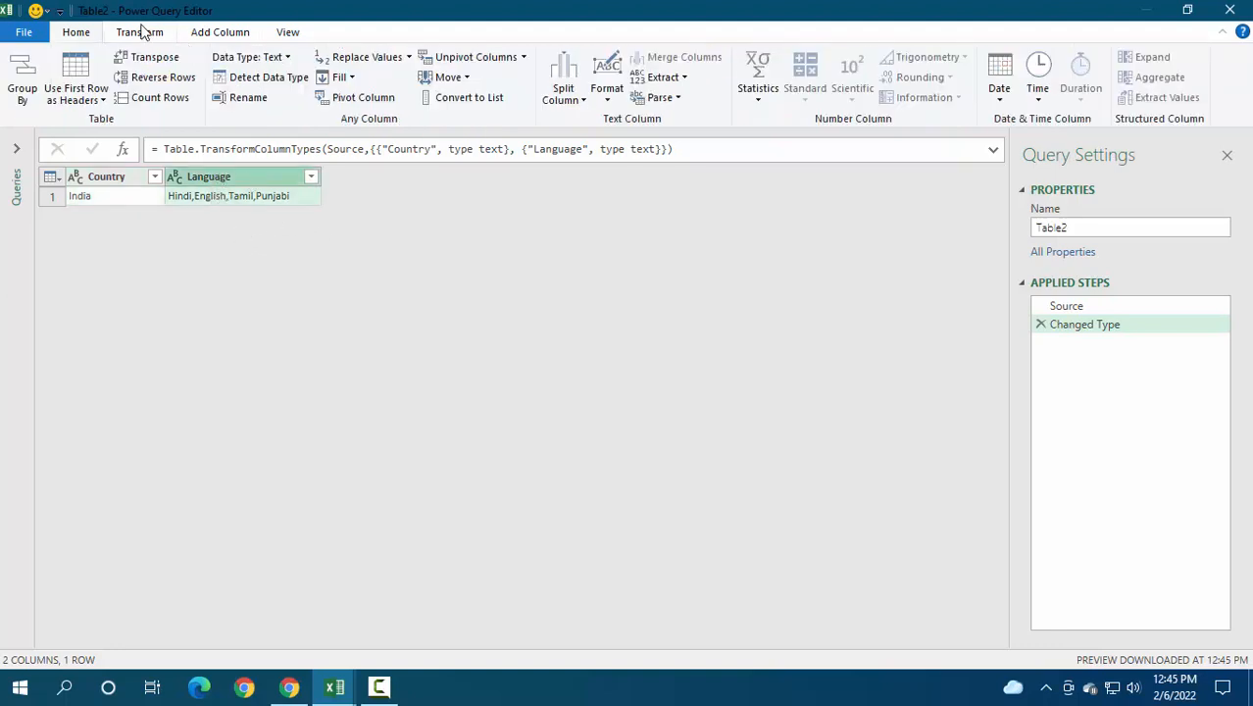
pyautogui.click(561, 93)
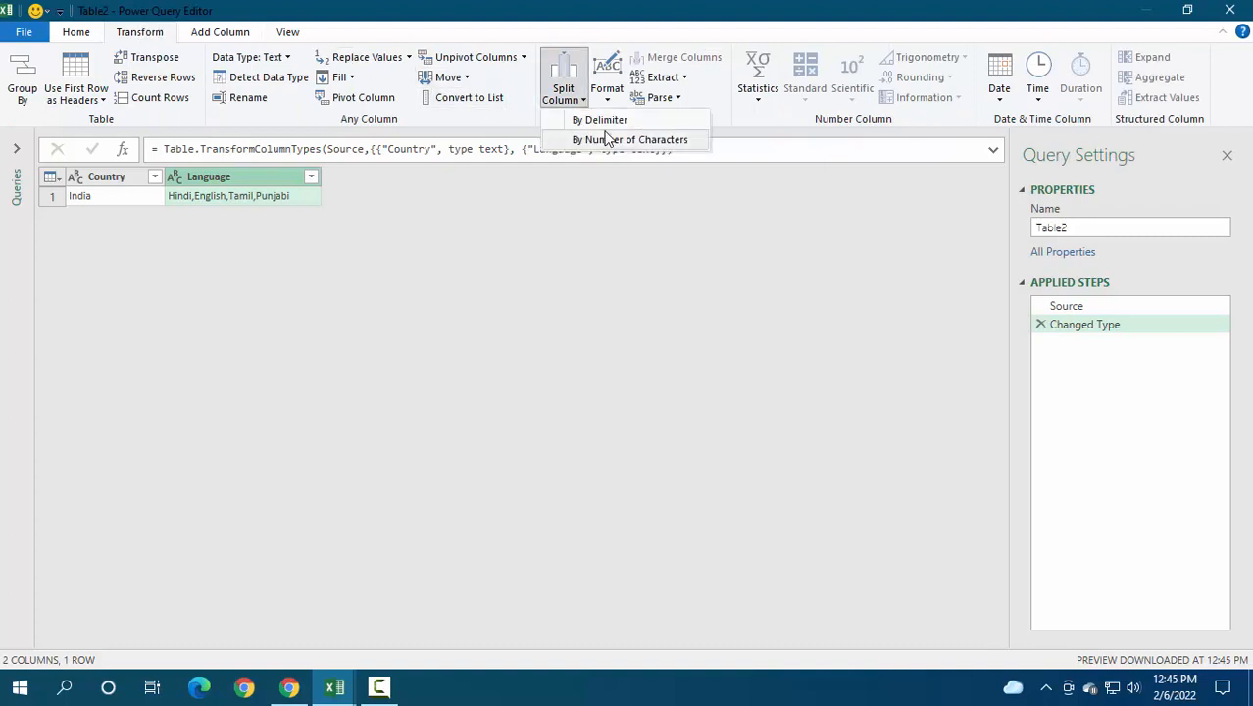
pyautogui.click(603, 121)
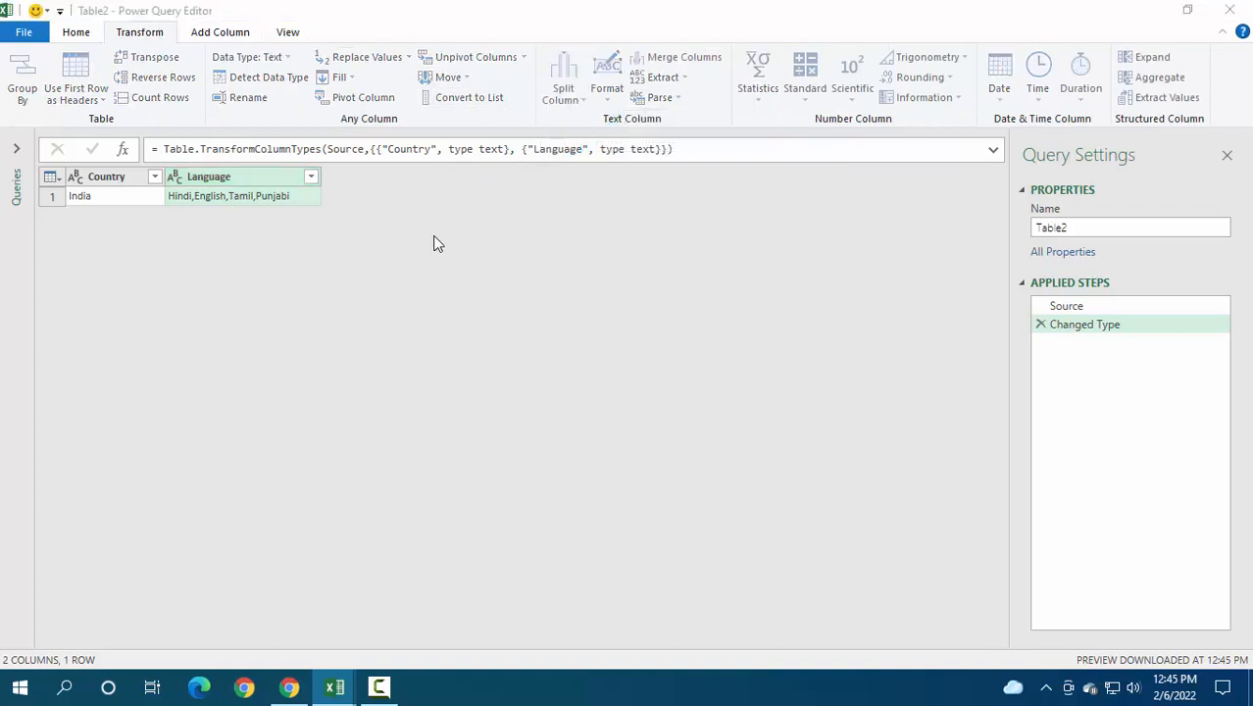
pyautogui.moveTo(453, 190); pyautogui.dragTo(487, 100)
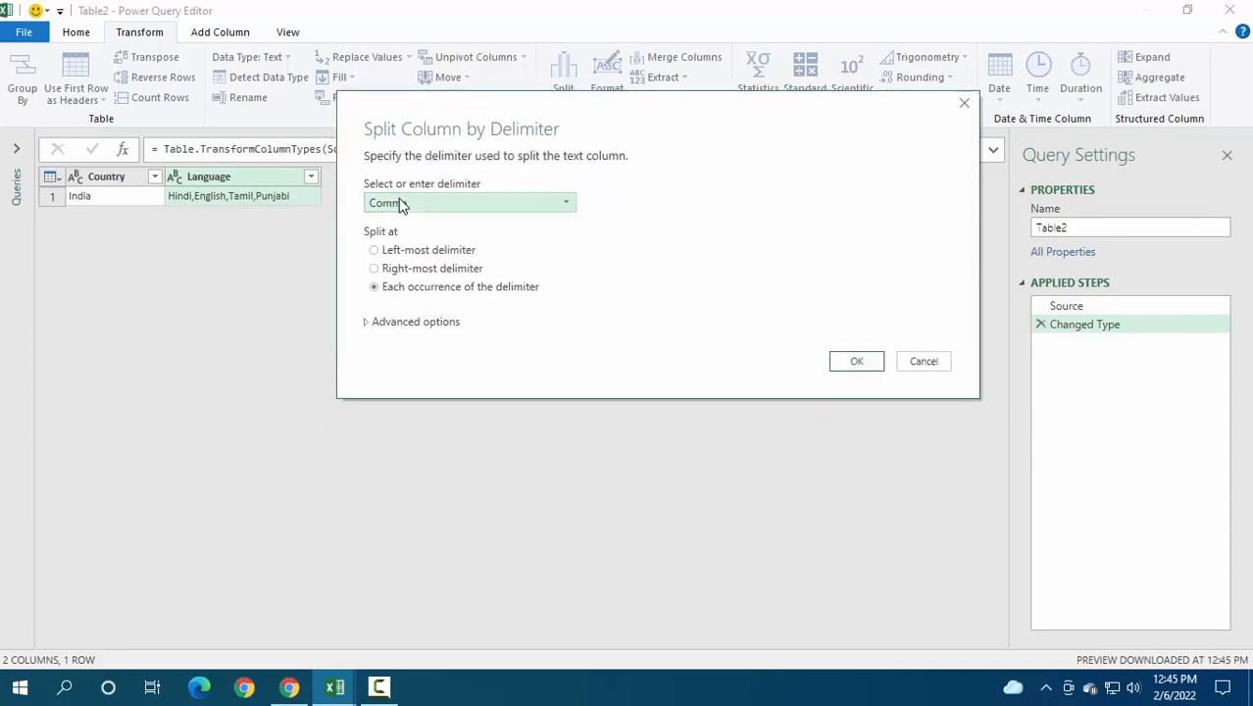
pyautogui.click(412, 321)
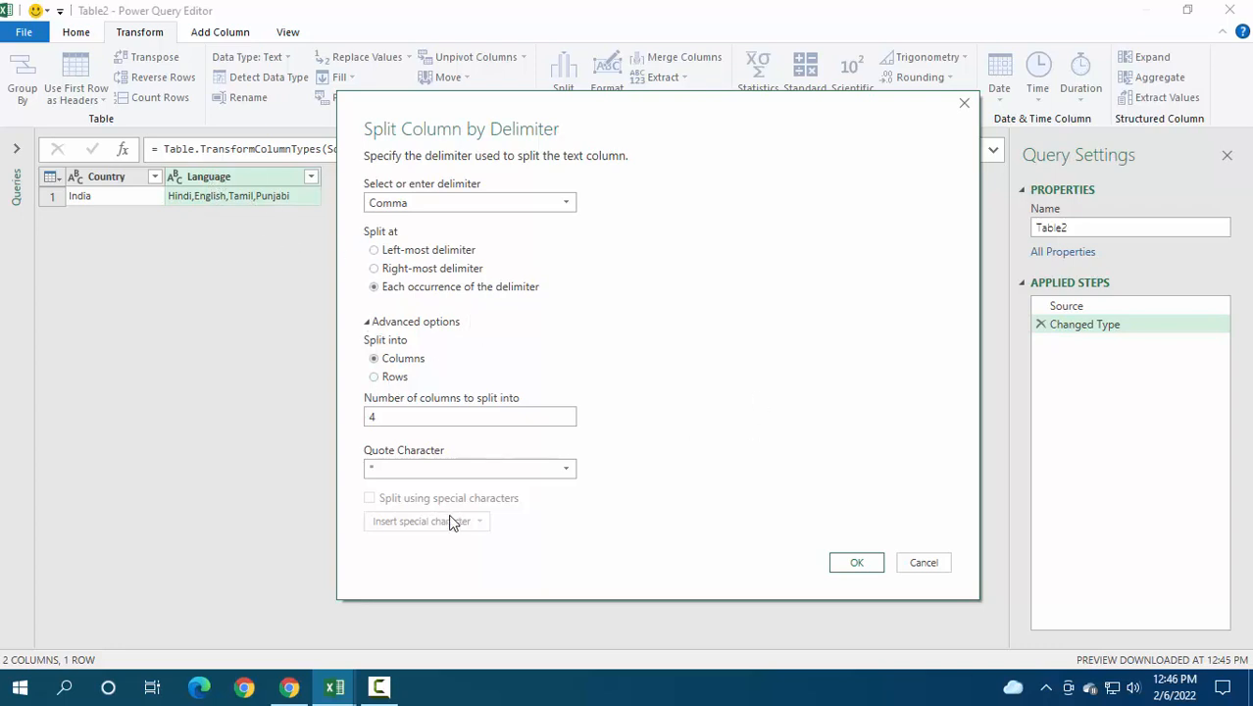
pyautogui.click(857, 563)
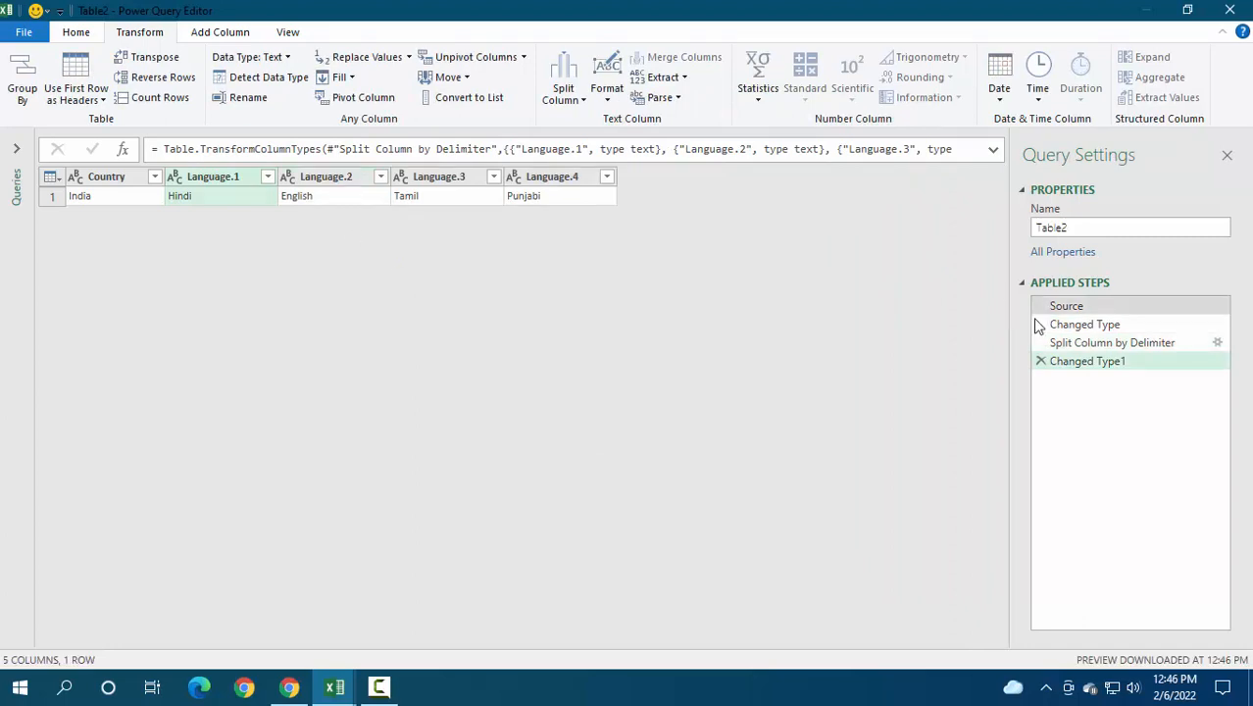
# - Remove the second type change and the delimiter split from the query's applied steps
pyautogui.click(1042, 361)
pyautogui.click(1042, 342)
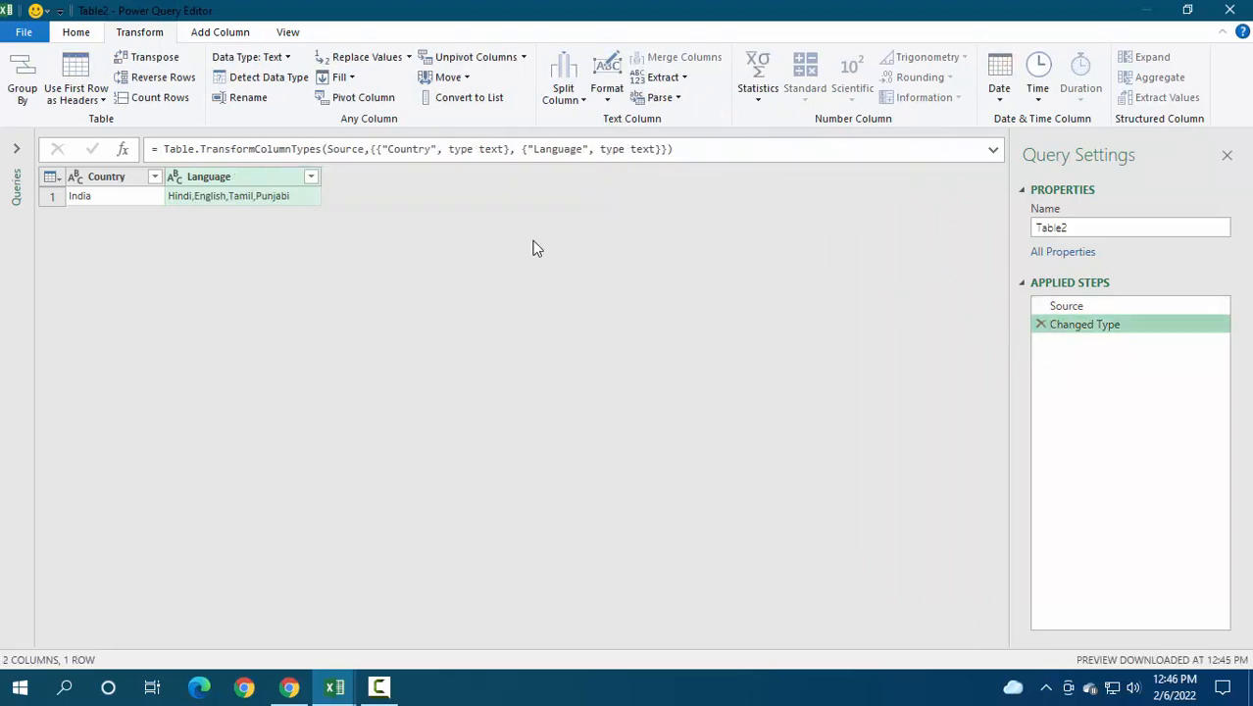
# - Split the Language column by comma at each occurrence of the delimiter into rows
pyautogui.click(260, 179)
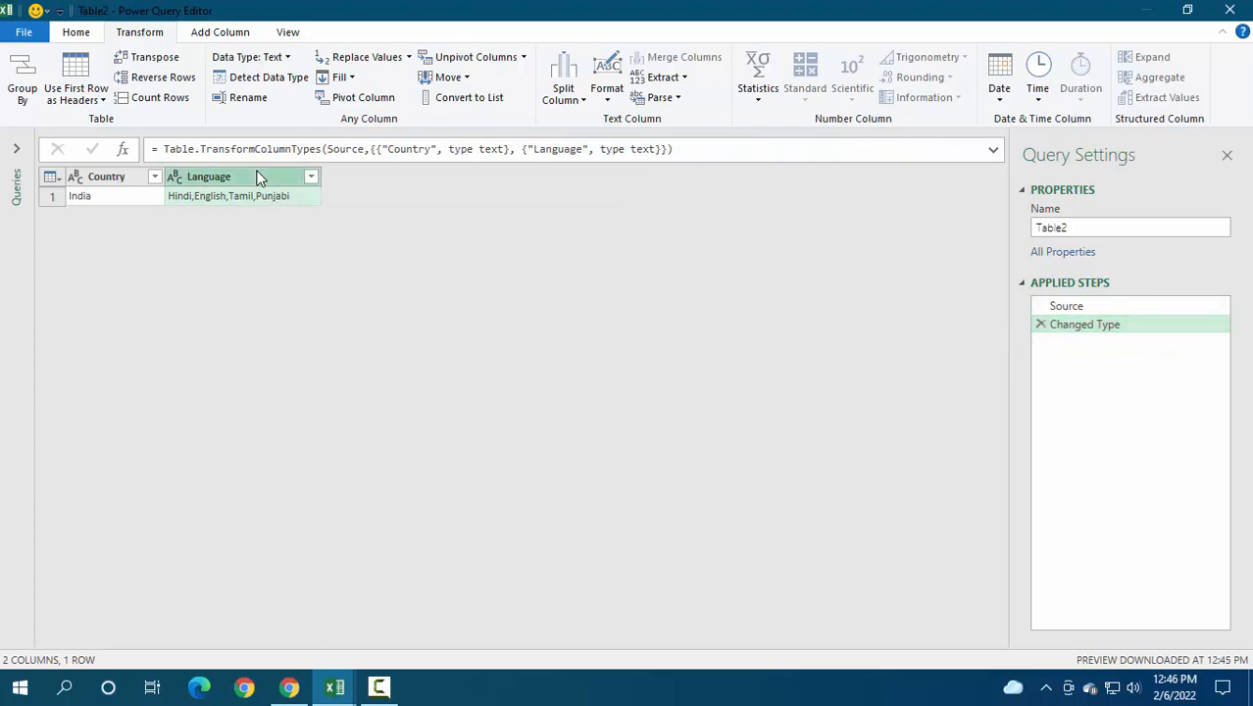
pyautogui.click(574, 98)
pyautogui.click(596, 119)
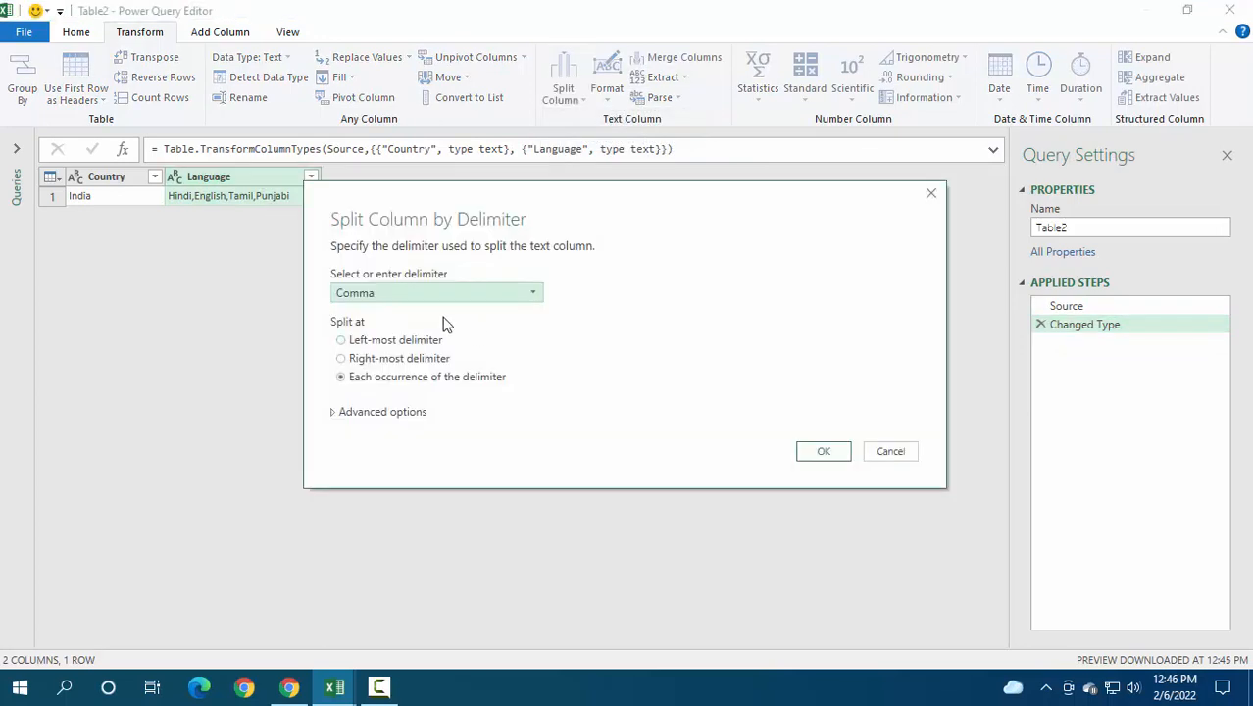
pyautogui.click(359, 411)
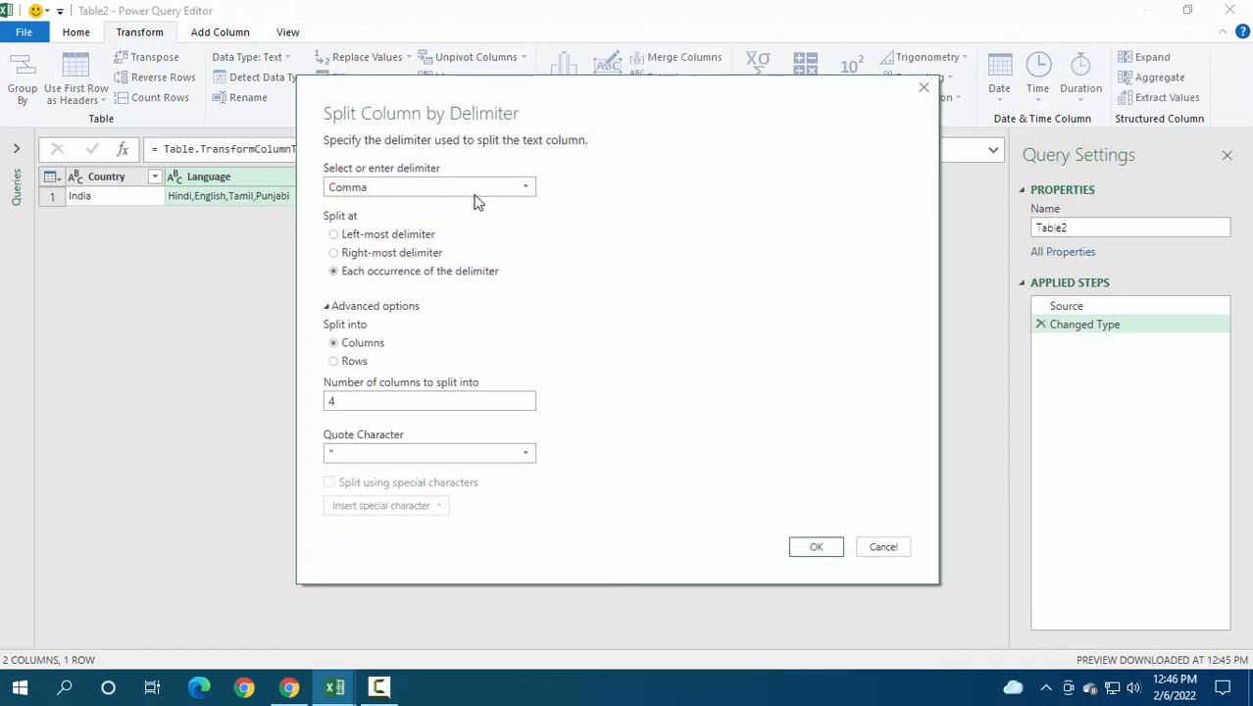
pyautogui.click(354, 360)
pyautogui.click(819, 507)
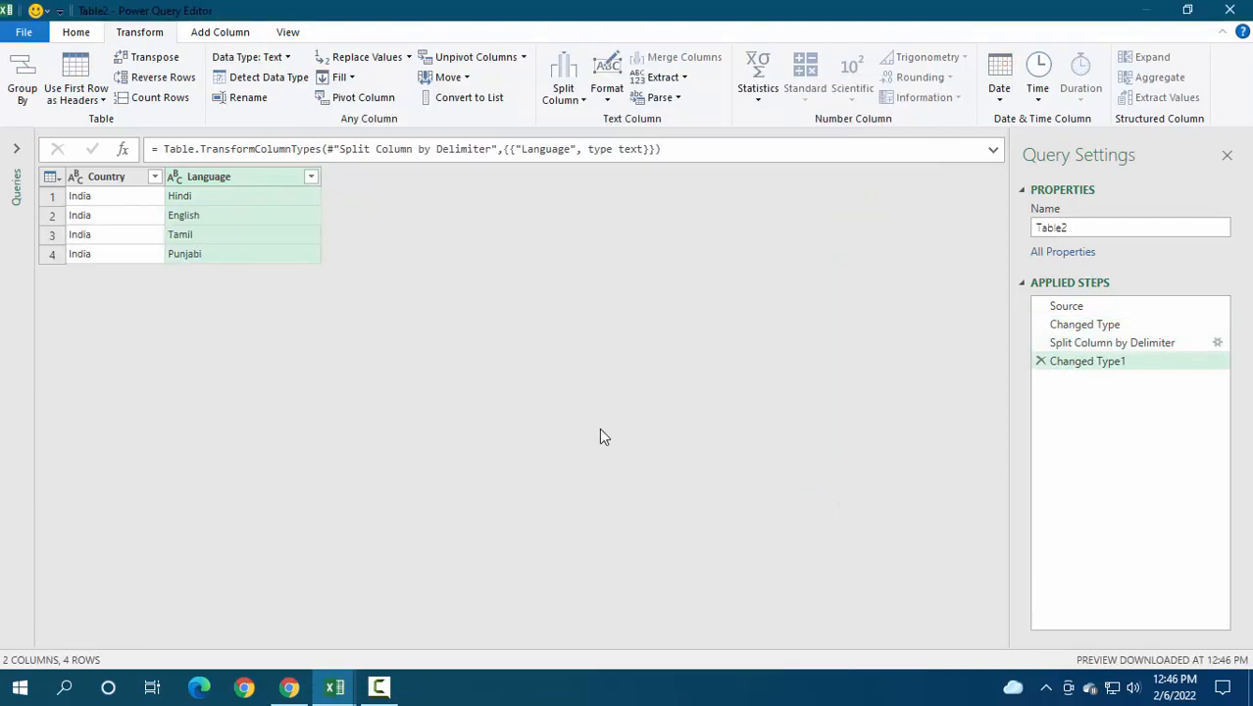